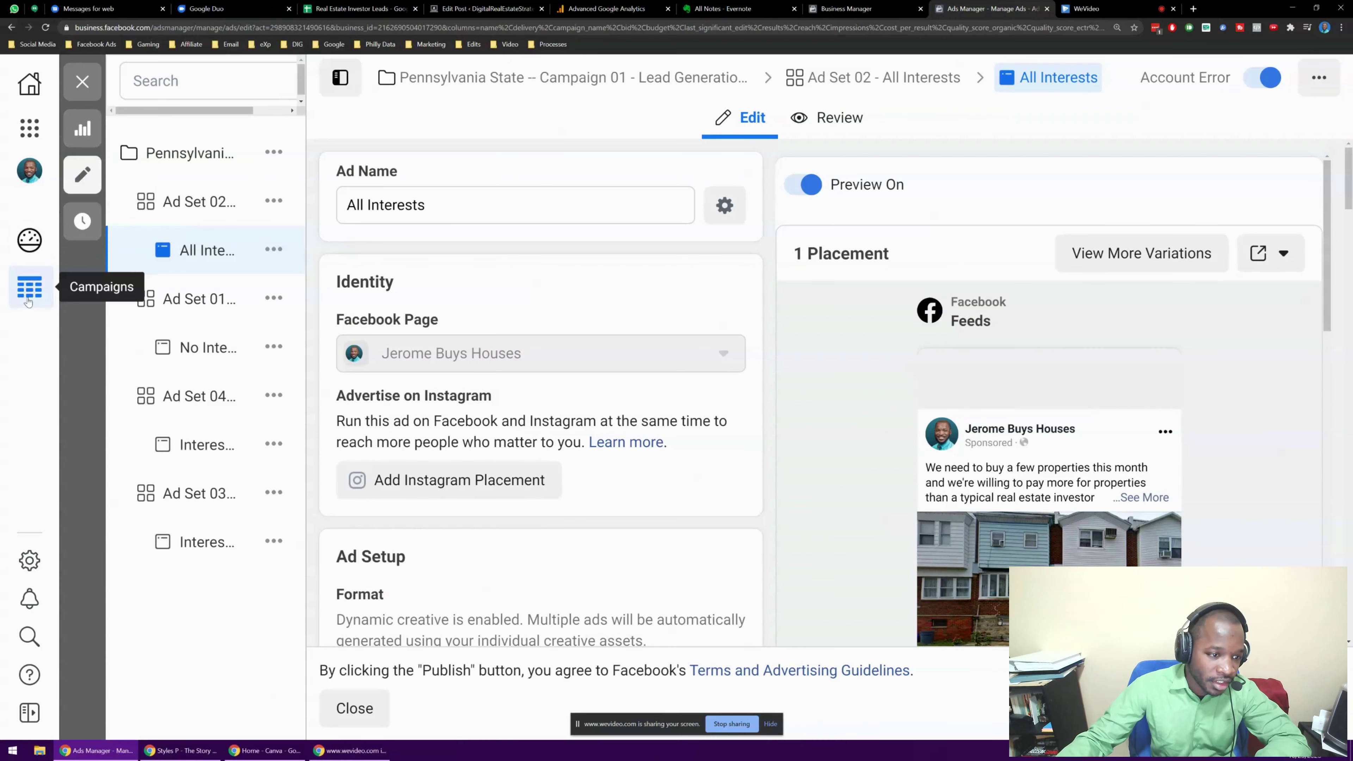
Step: Open the Account Overview for Aug 1–31, 2020 and look over the page
left_click(35, 253)
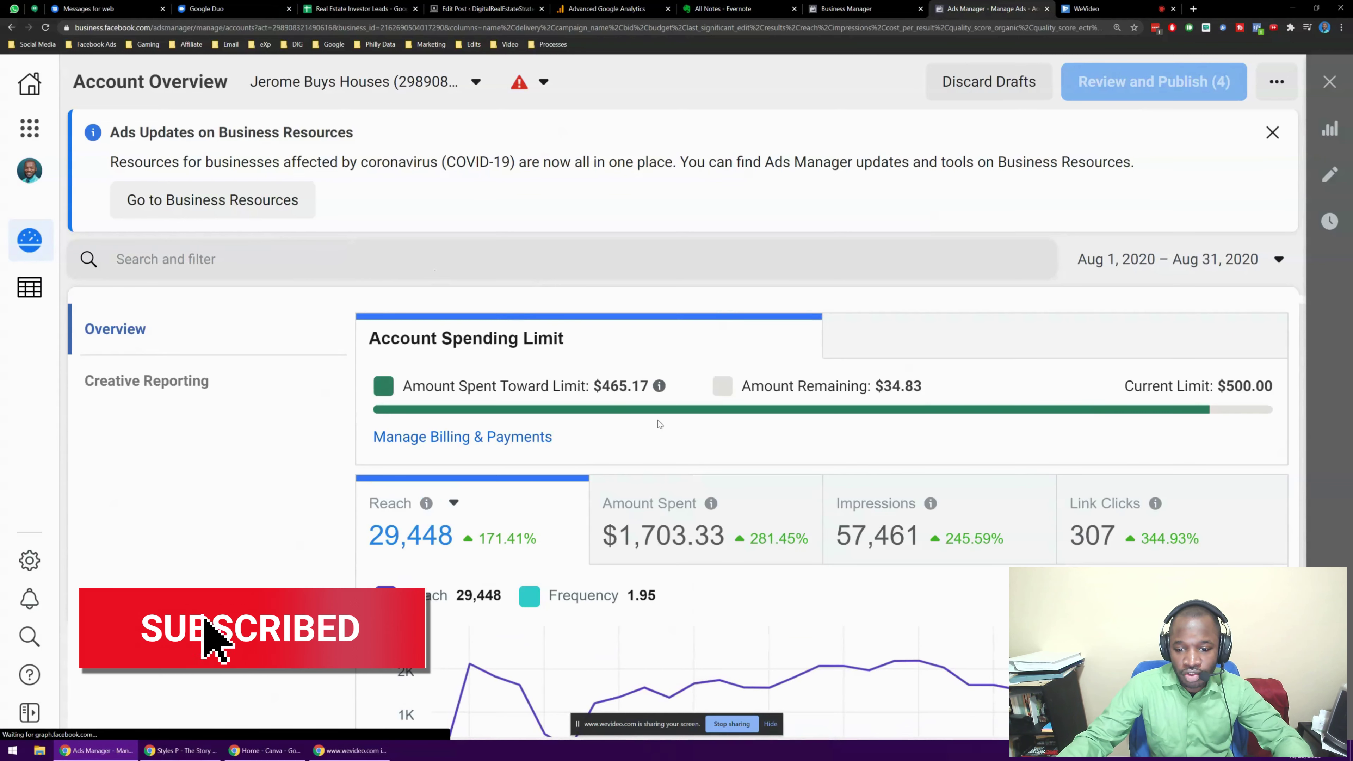
scroll(666, 426, "down", 5)
scroll(620, 419, "up", 5)
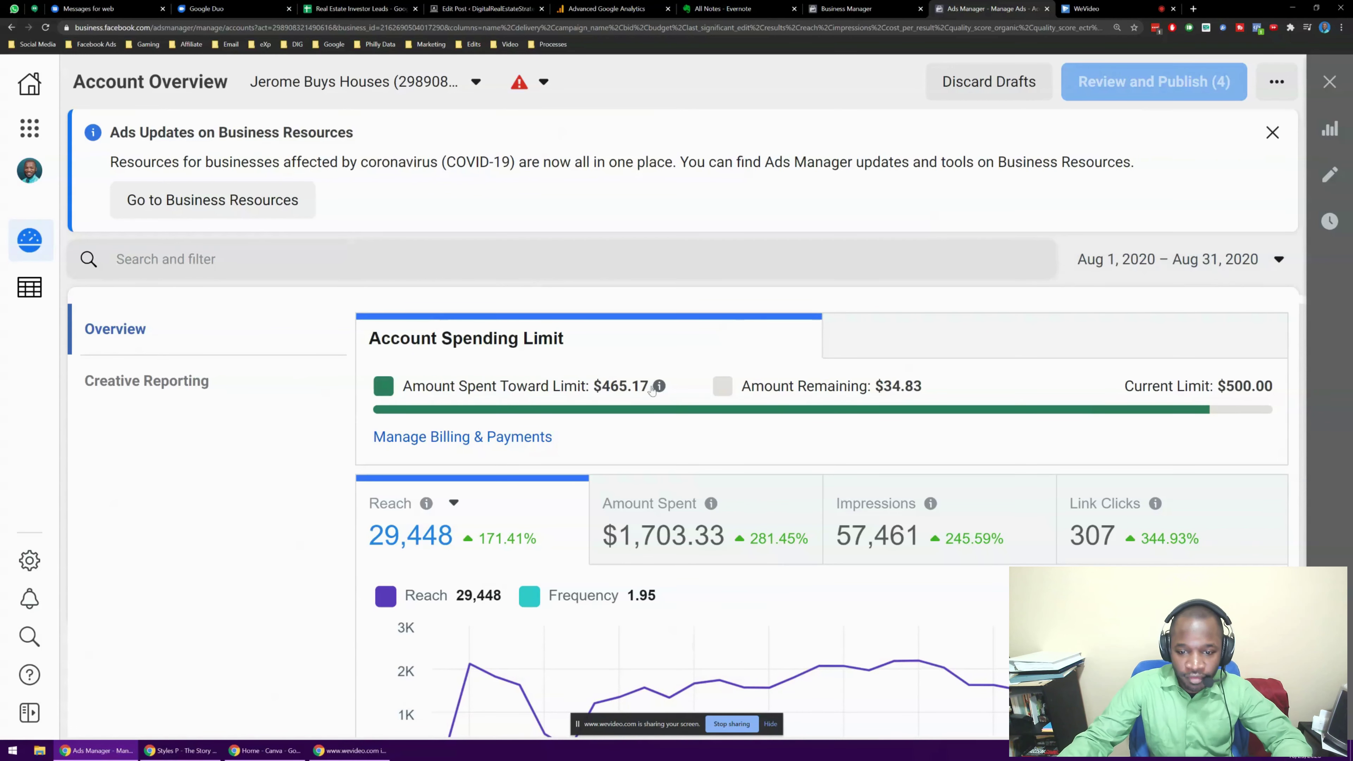
scroll(788, 355, "down", 3)
scroll(782, 347, "up", 3)
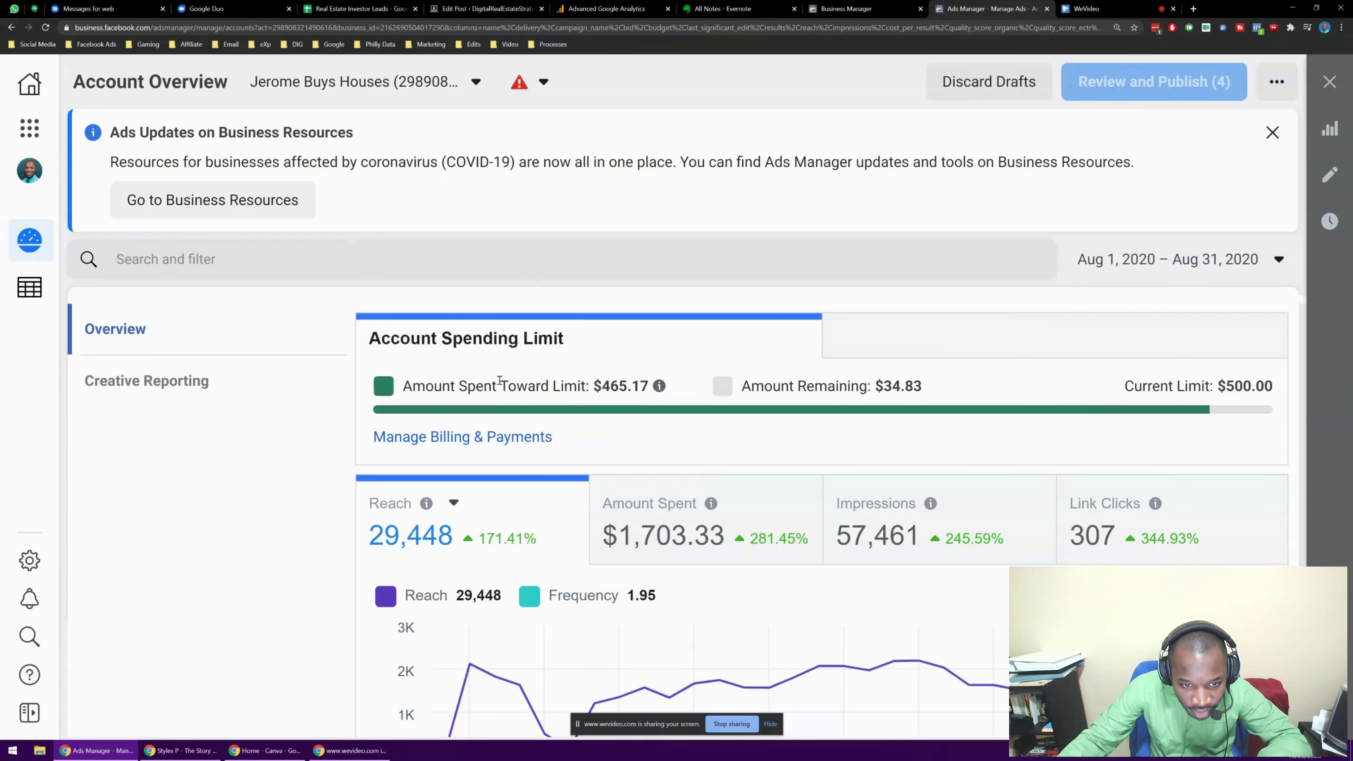
scroll(442, 357, "down", 3)
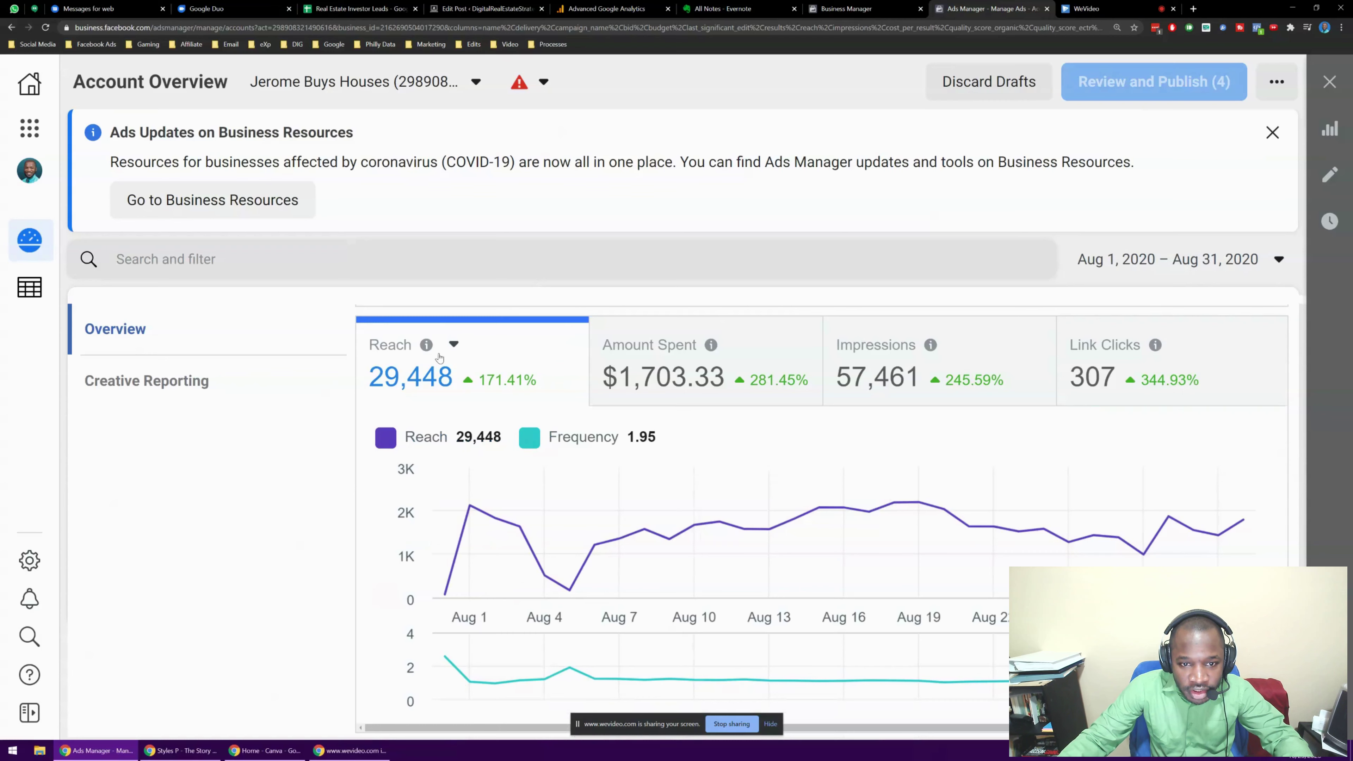
scroll(421, 351, "up", 3)
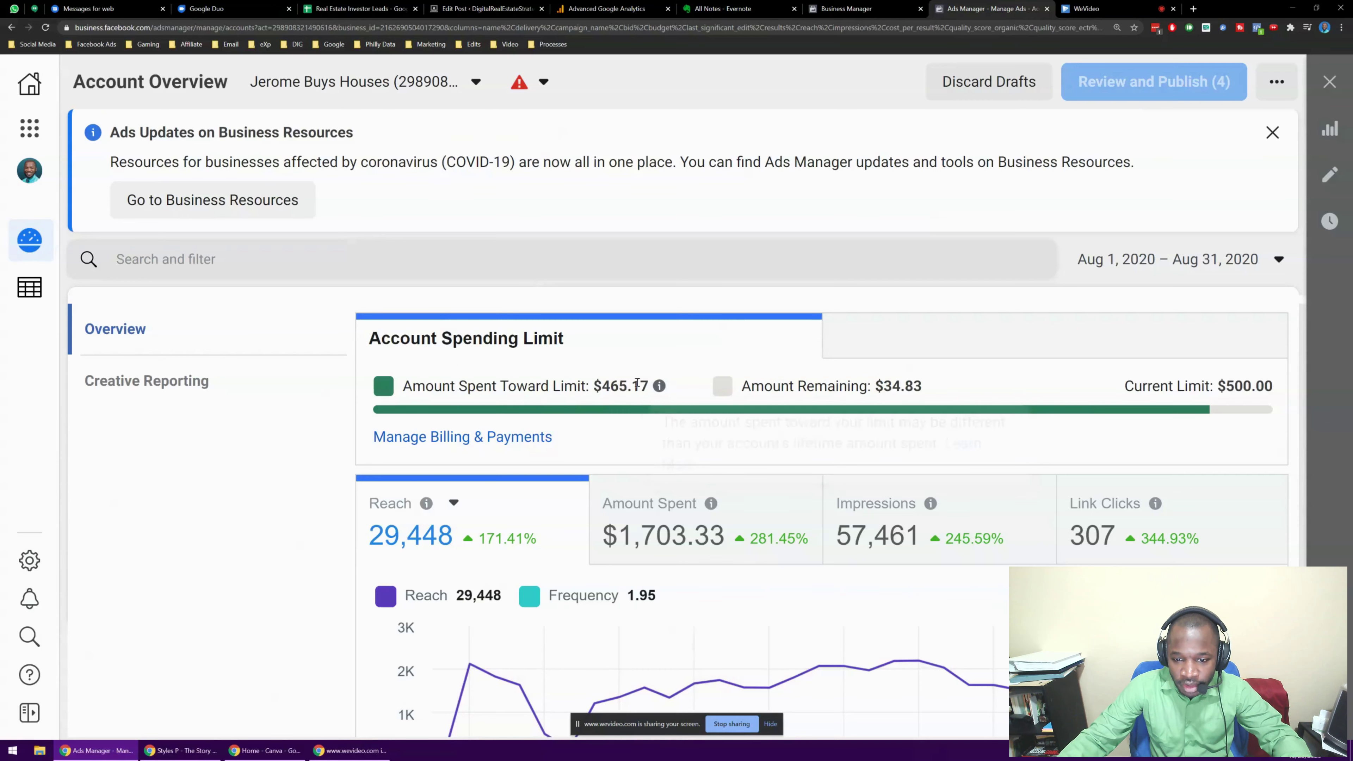
scroll(501, 506, "down", 6)
scroll(519, 510, "up", 6)
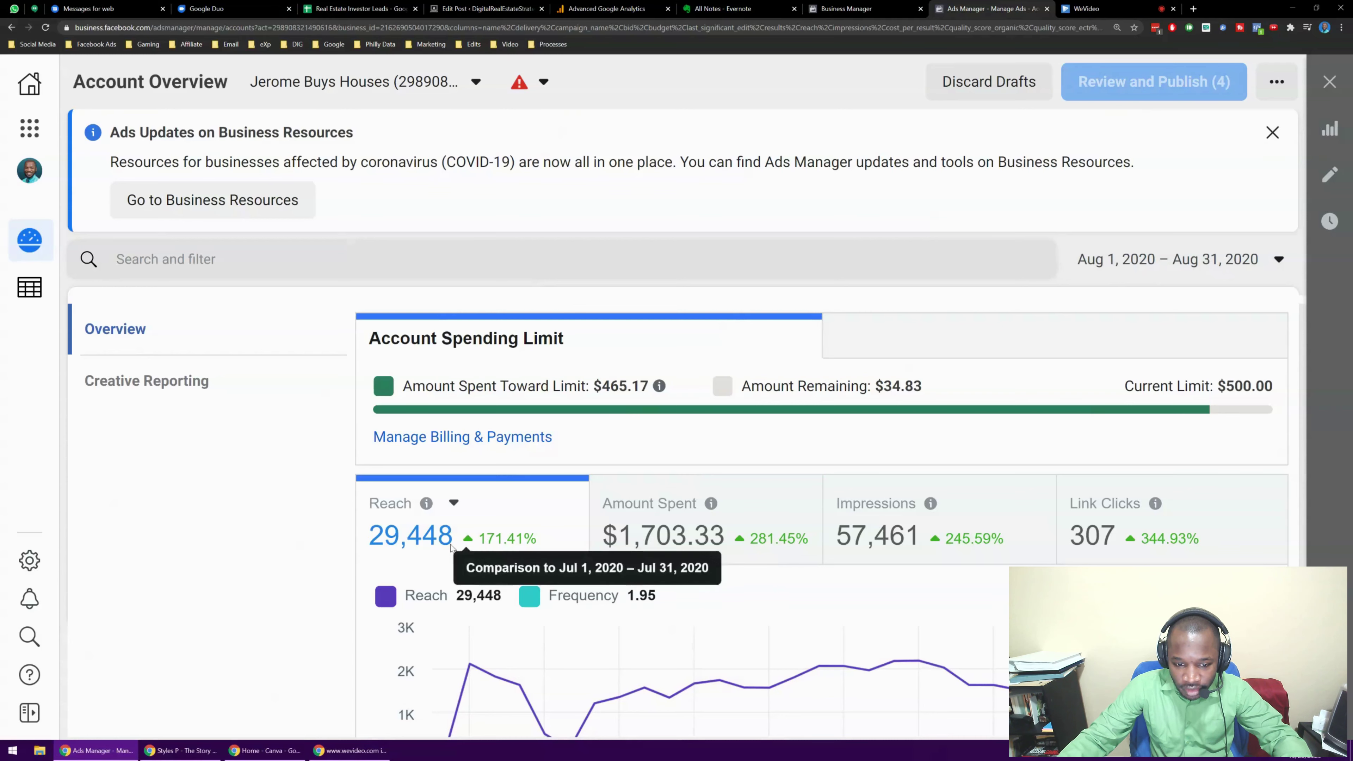
Step: Chart Amount Spent instead of reach and scroll to the account table showing $1,703.33 spent
left_click(667, 505)
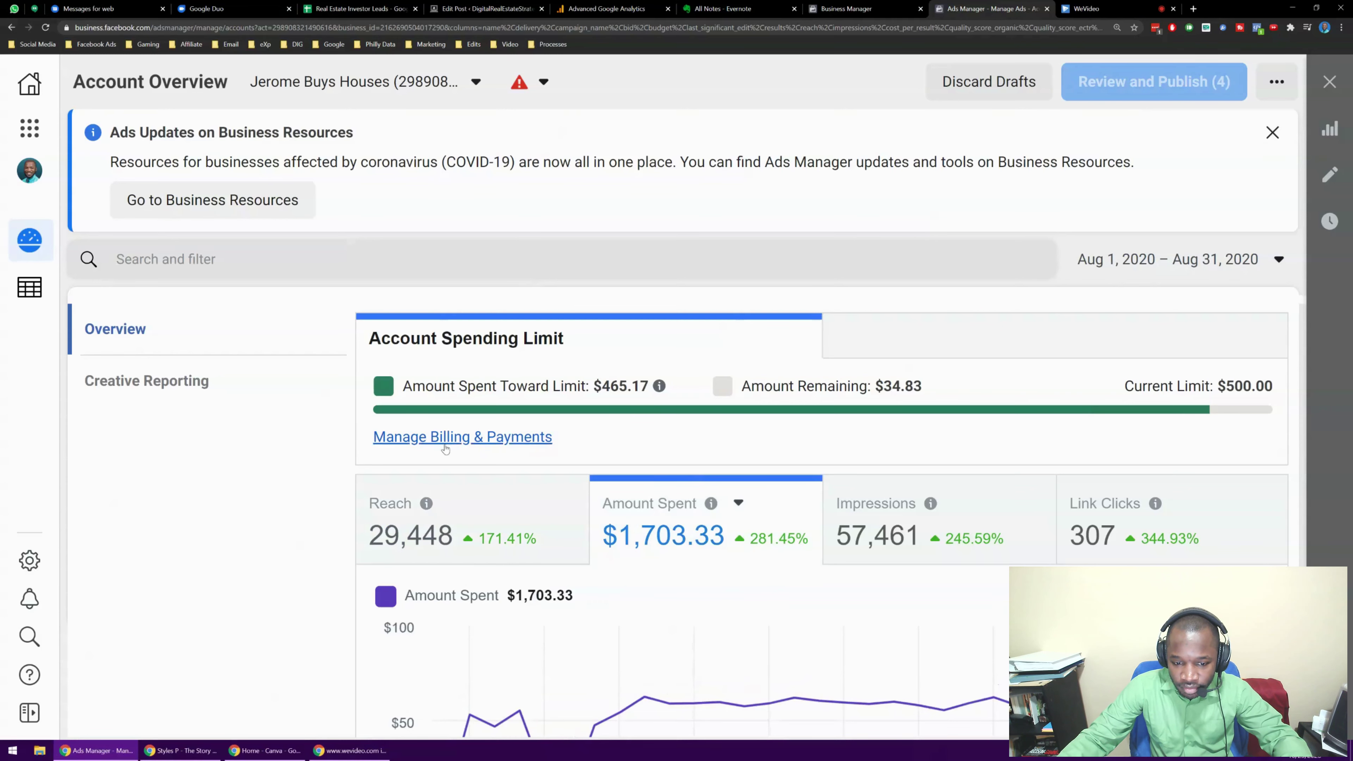
scroll(682, 480, "down", 10)
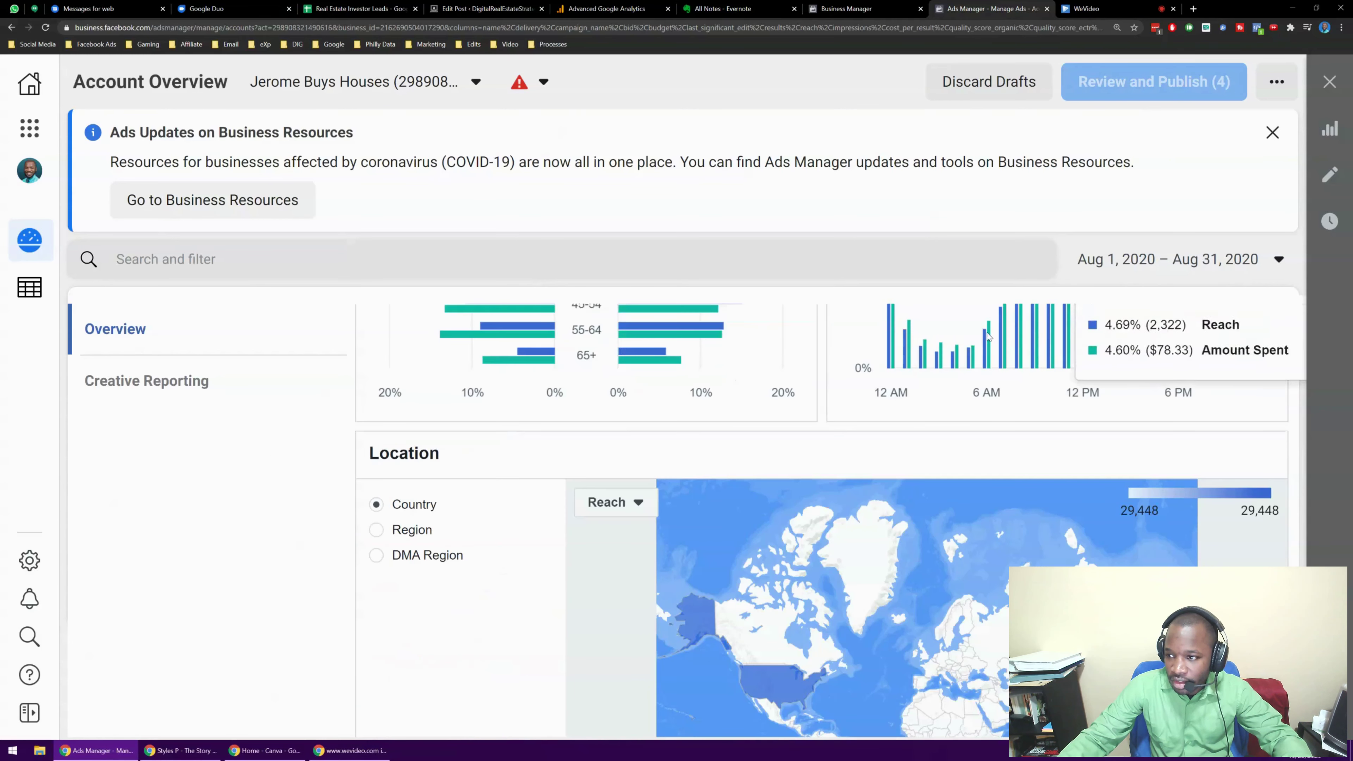
scroll(975, 344, "down", 3)
scroll(352, 350, "down", 7)
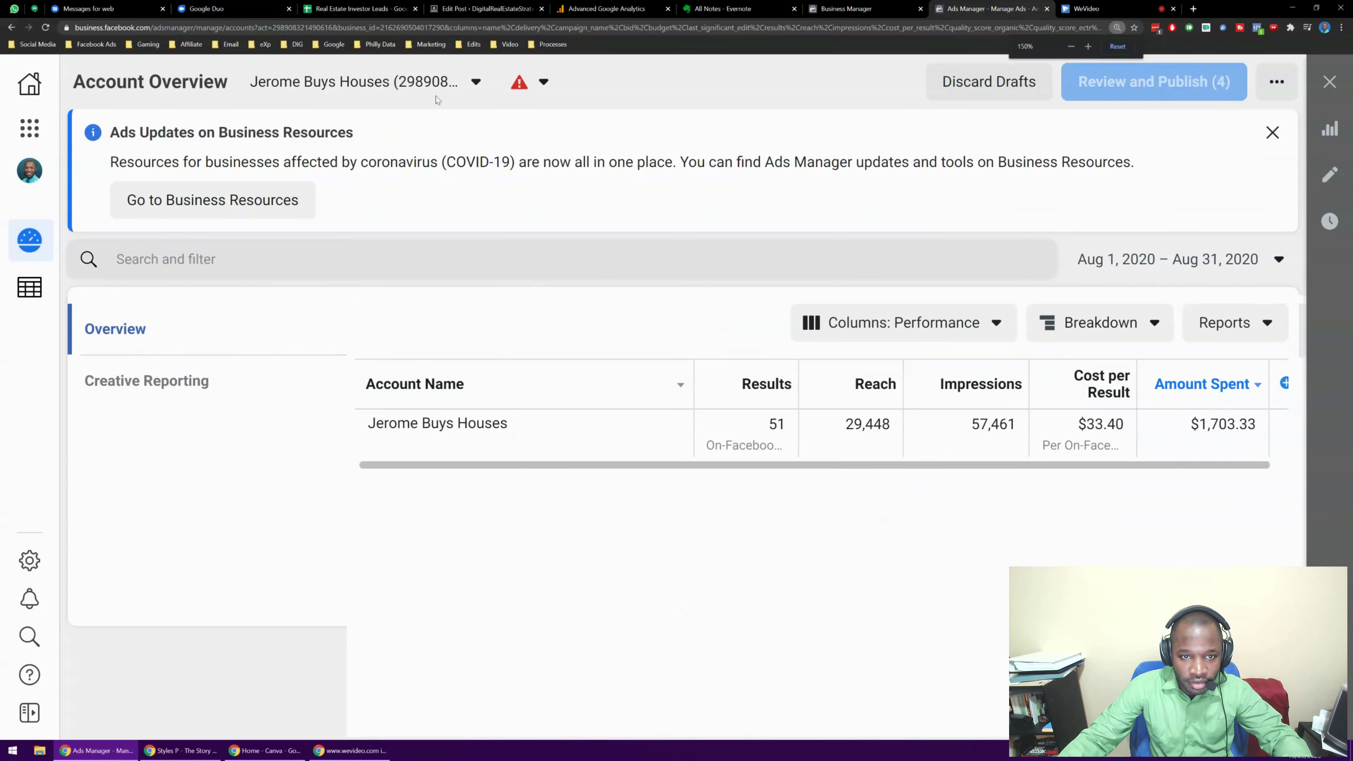
Step: Zoom the browser out two levels to fit the spending limit and Amount Spent chart on screen
key("ctrl+minus")
key("ctrl+minus")
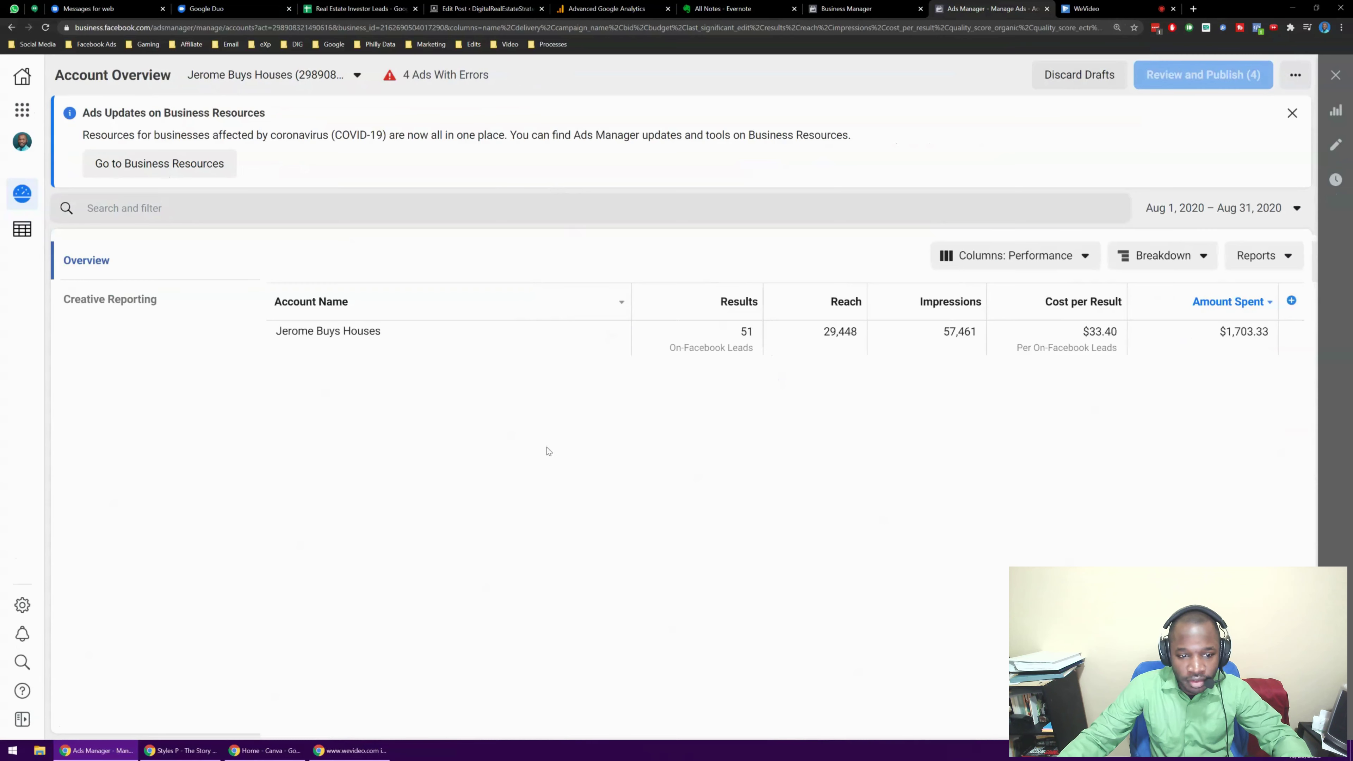
scroll(547, 451, "up", 6)
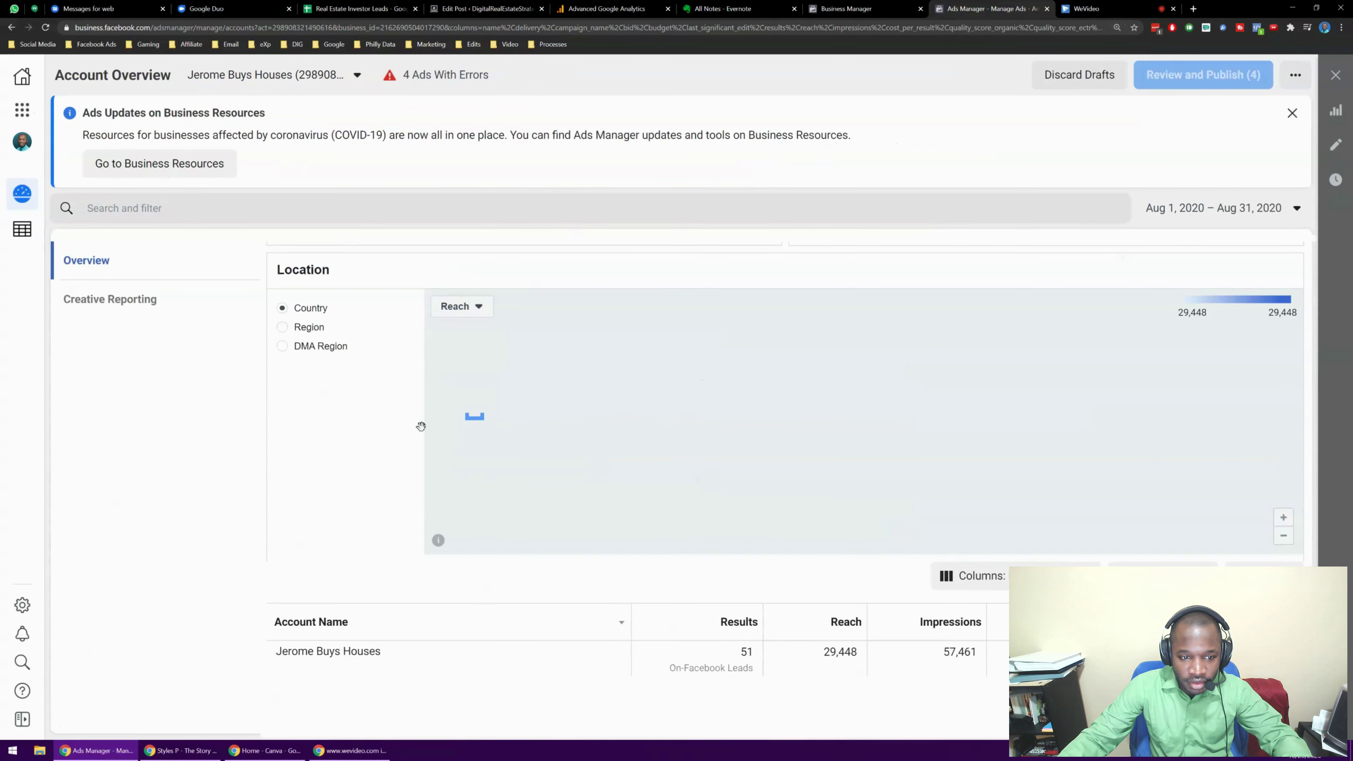
scroll(420, 423, "up", 15)
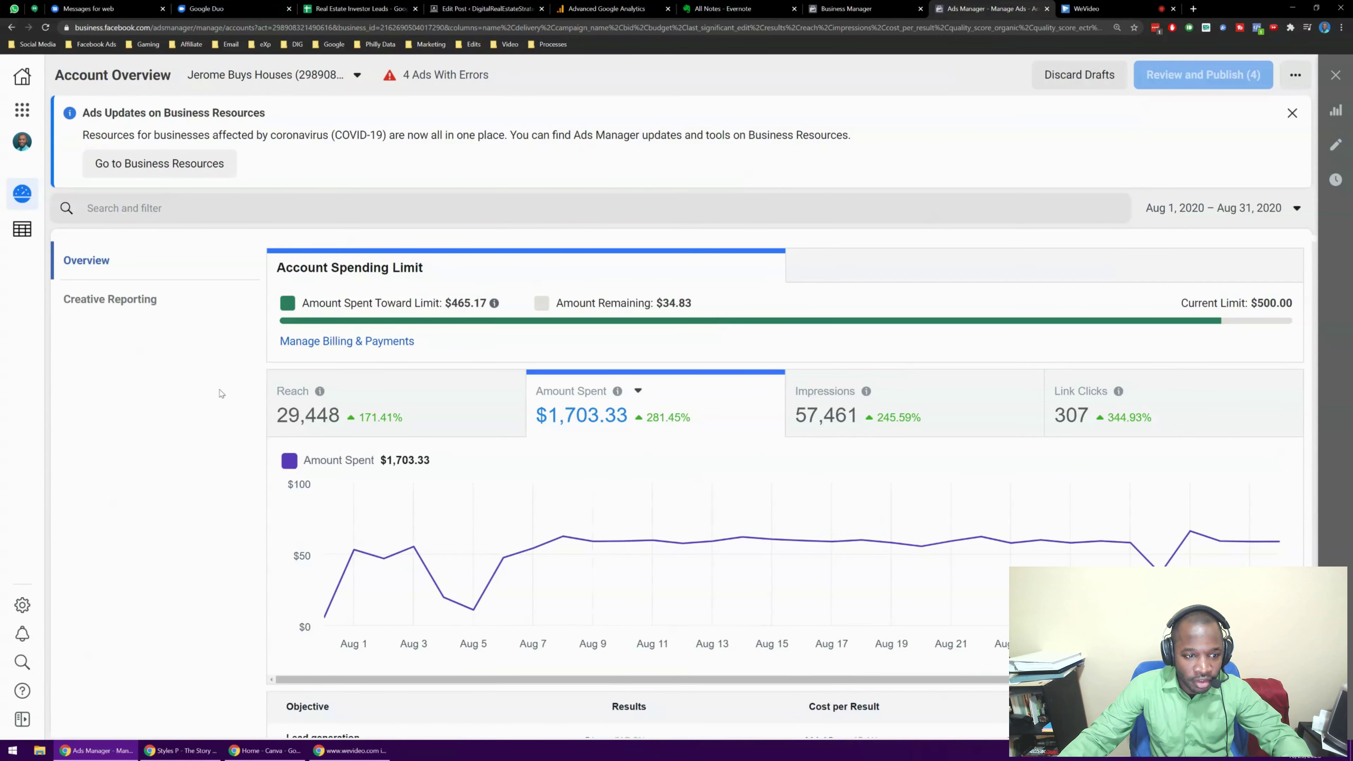
scroll(221, 393, "down", 2)
key("ctrl+minus")
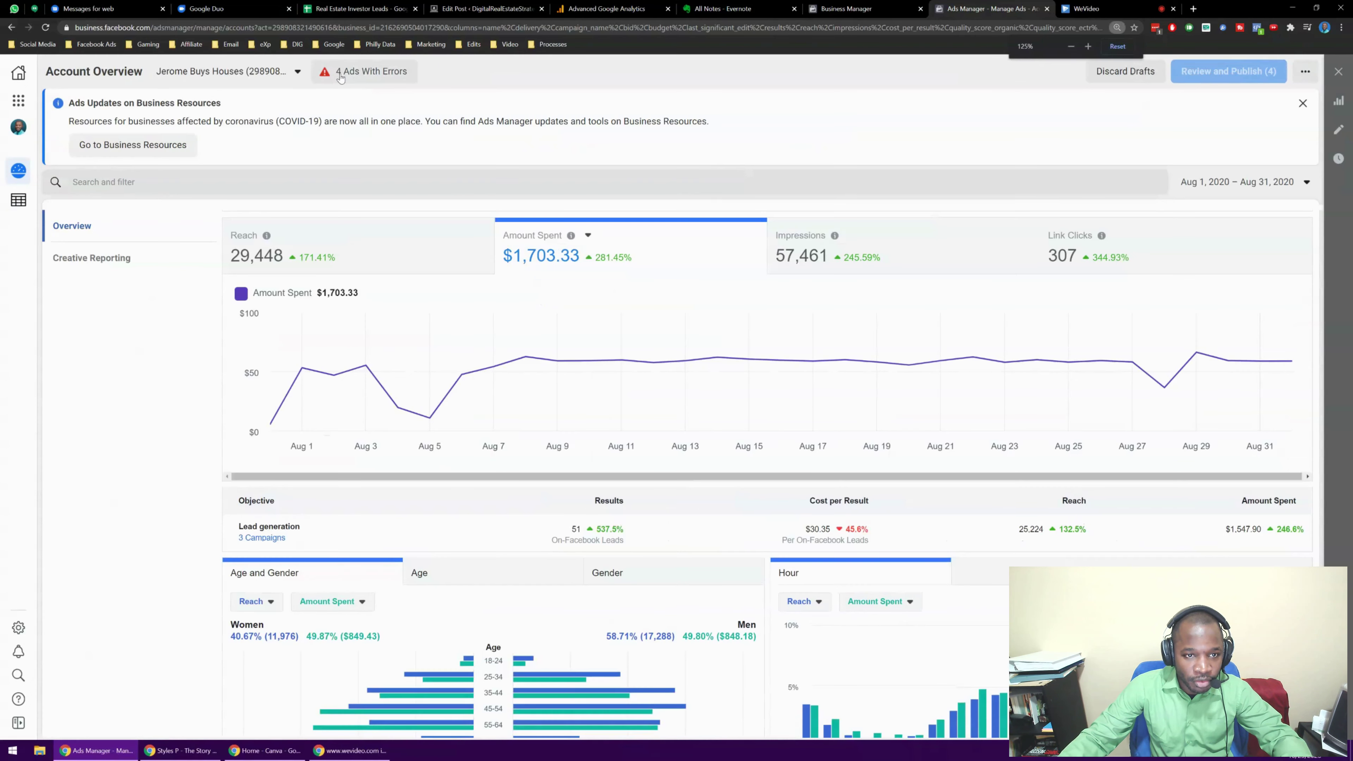
scroll(389, 354, "down", 4)
scroll(389, 354, "up", 5)
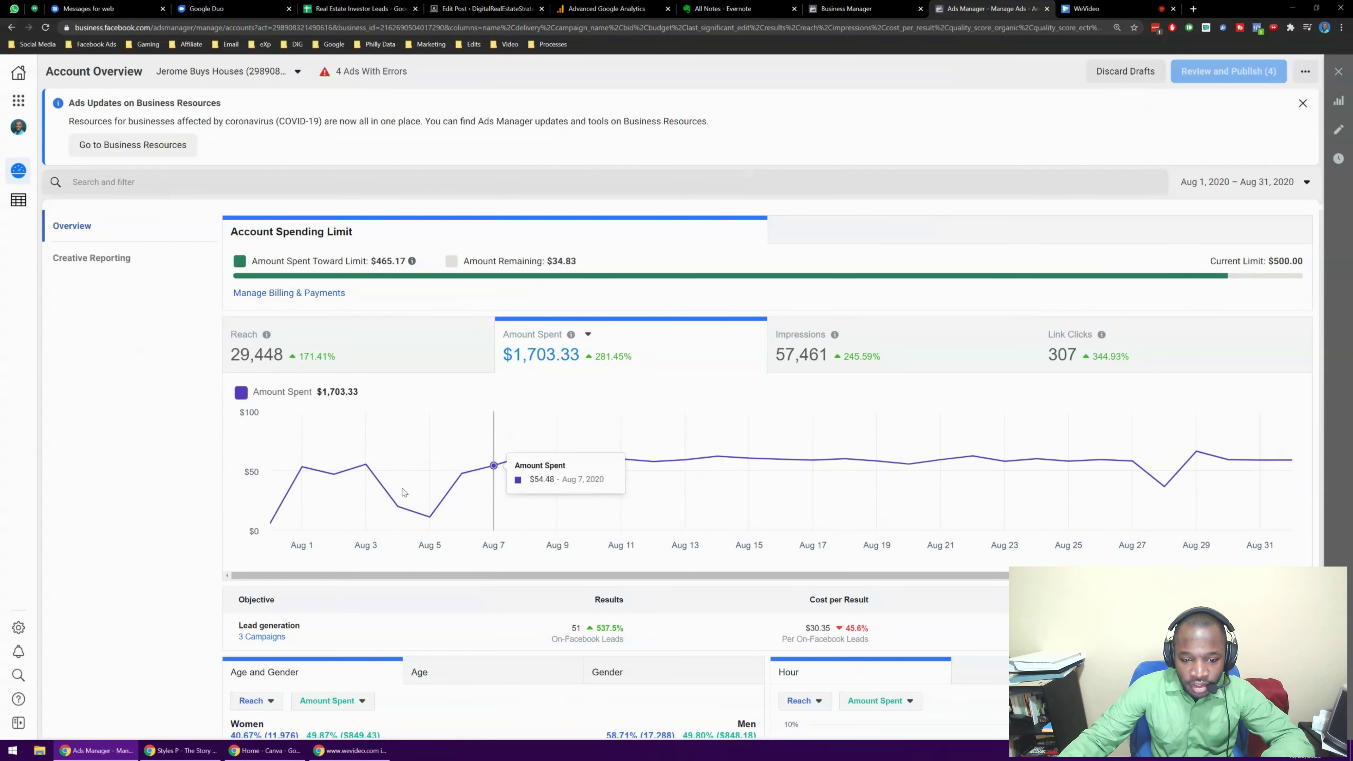
mouse_move(347, 483)
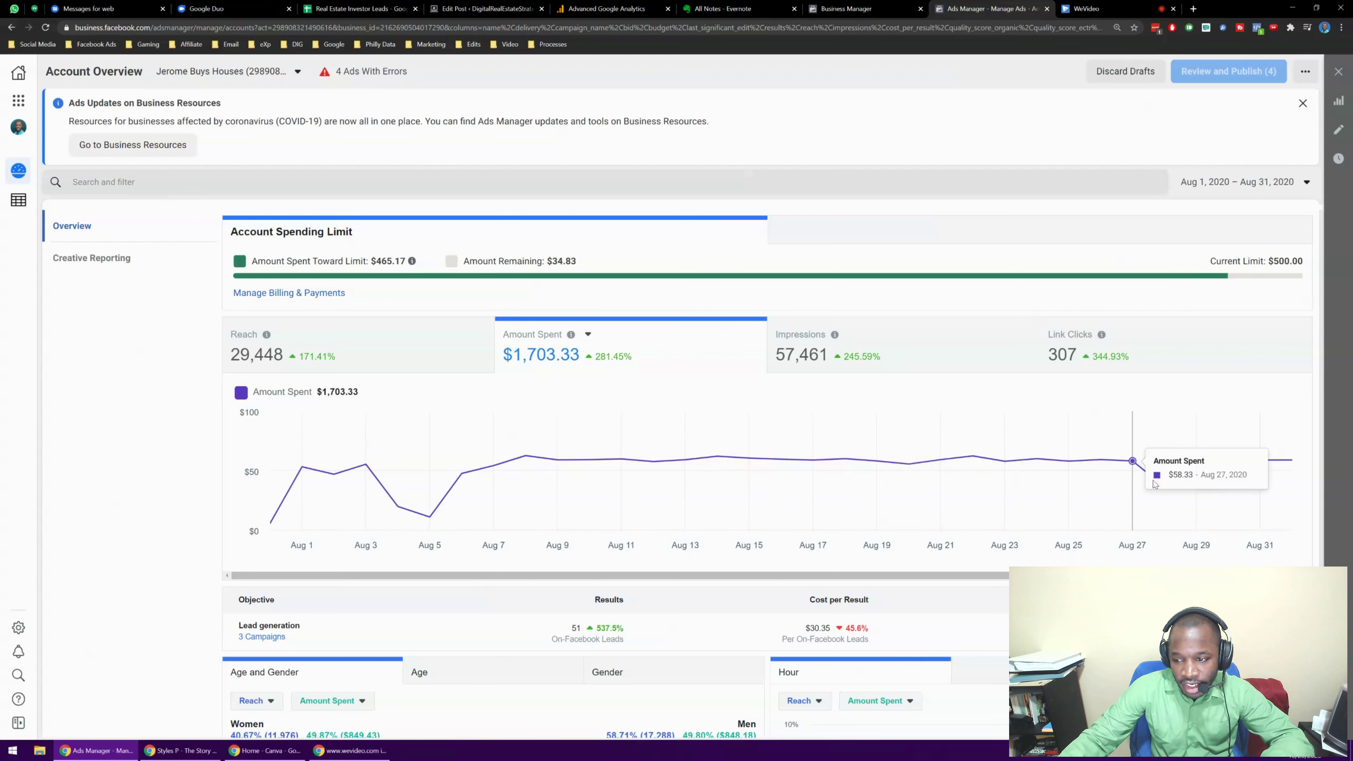
Step: Switch the chart to daily Impressions (57,461) with CPM of $29.64 for August 2020
left_click(930, 345)
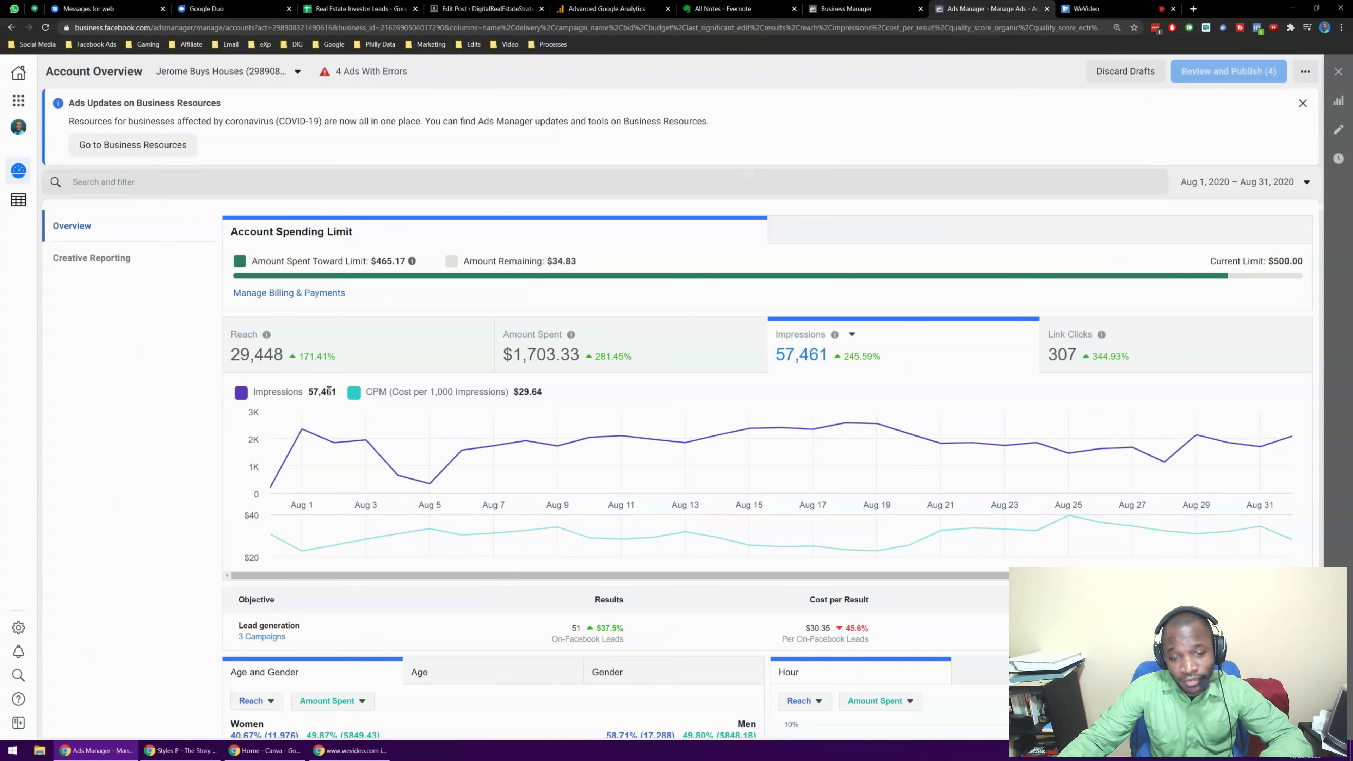
left_click(367, 393)
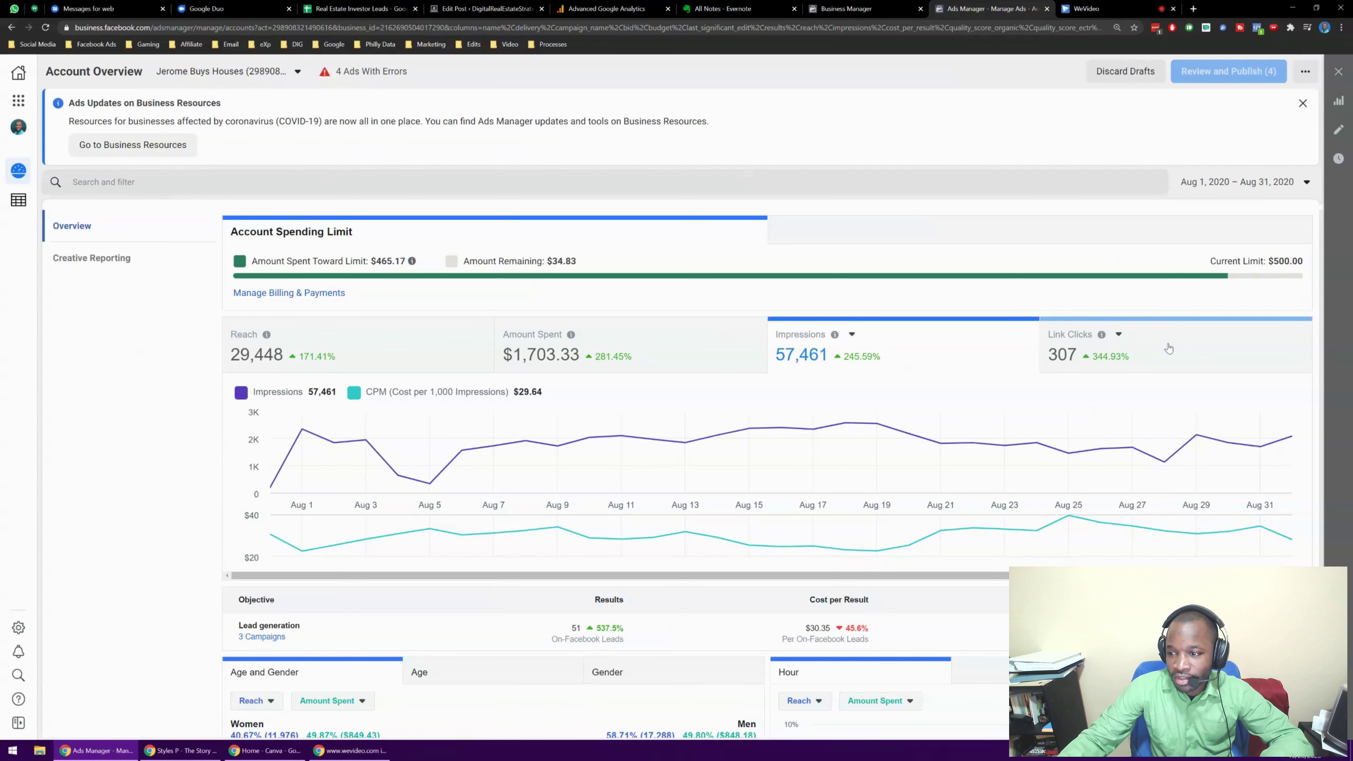
scroll(1168, 348, "down", 2)
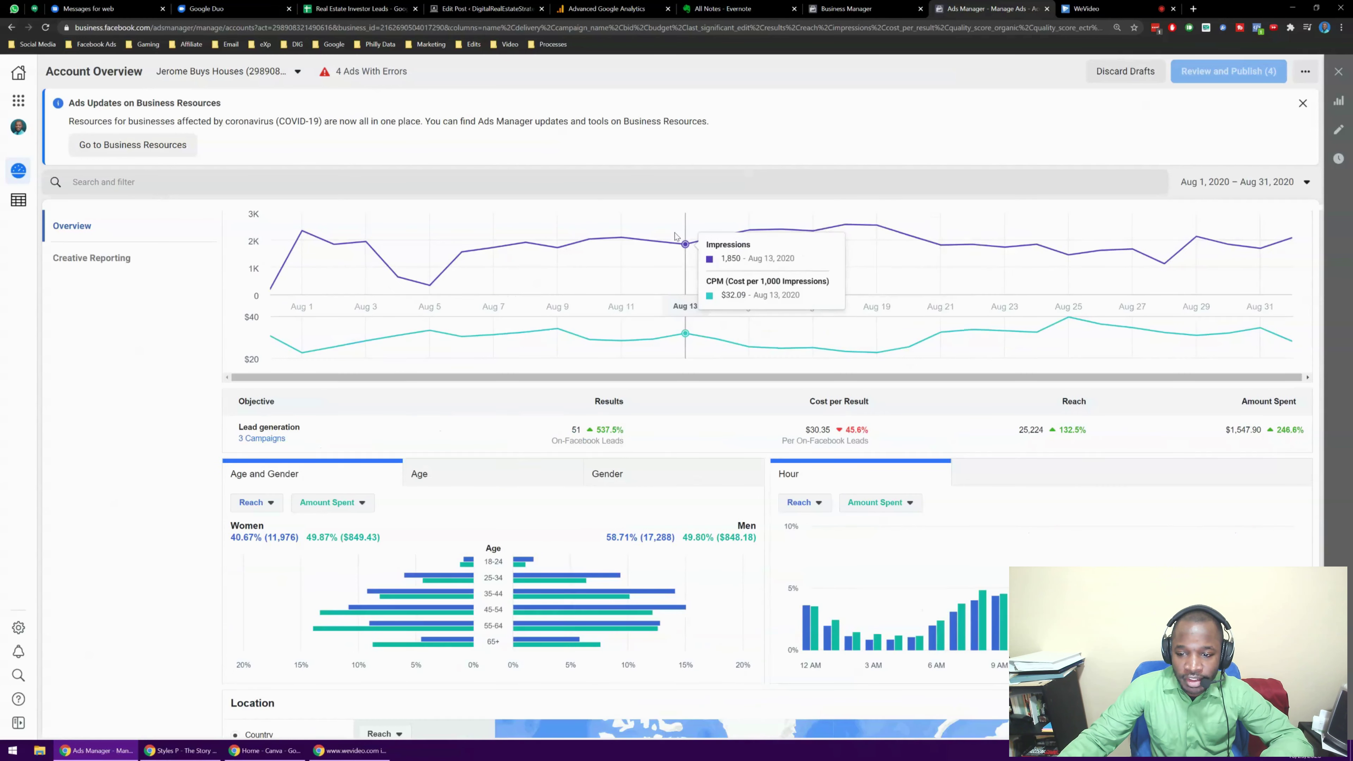
scroll(639, 309, "down", 5)
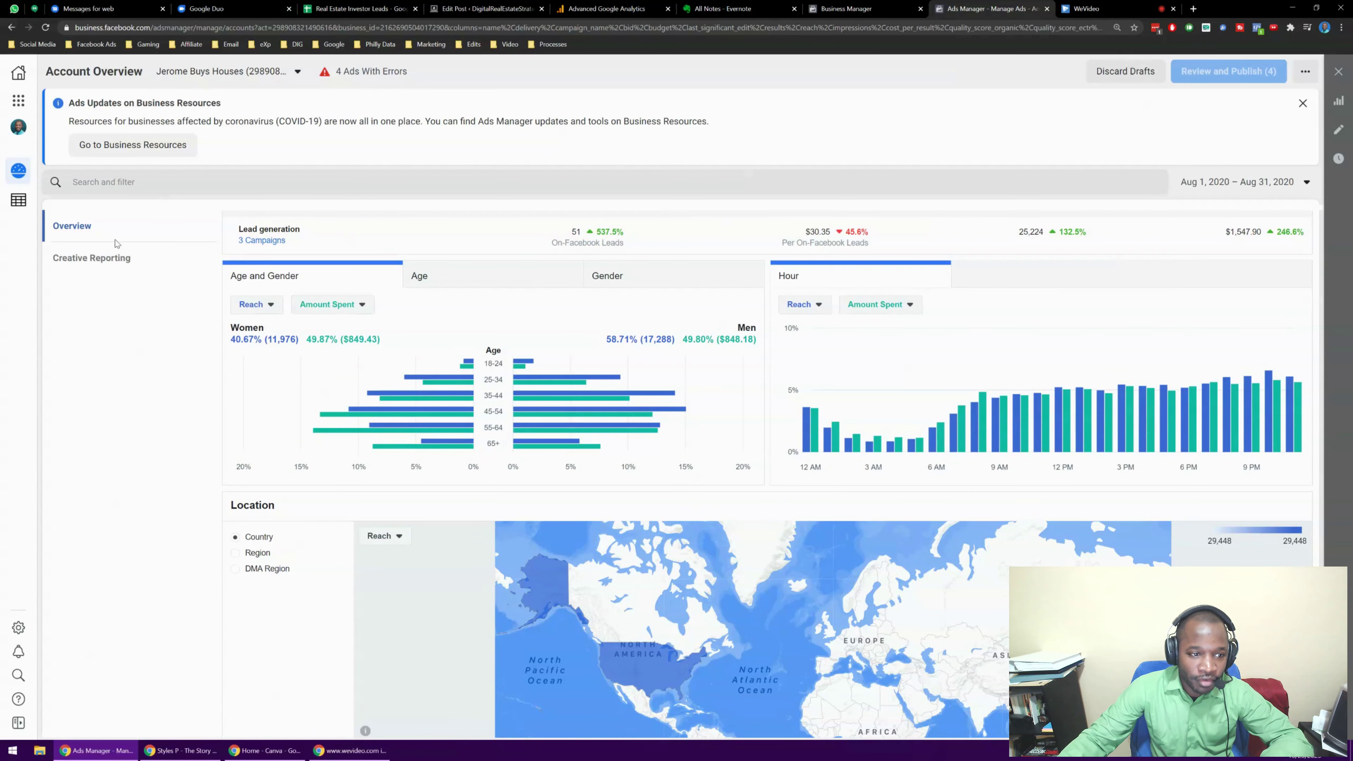
scroll(1044, 394, "up", 7)
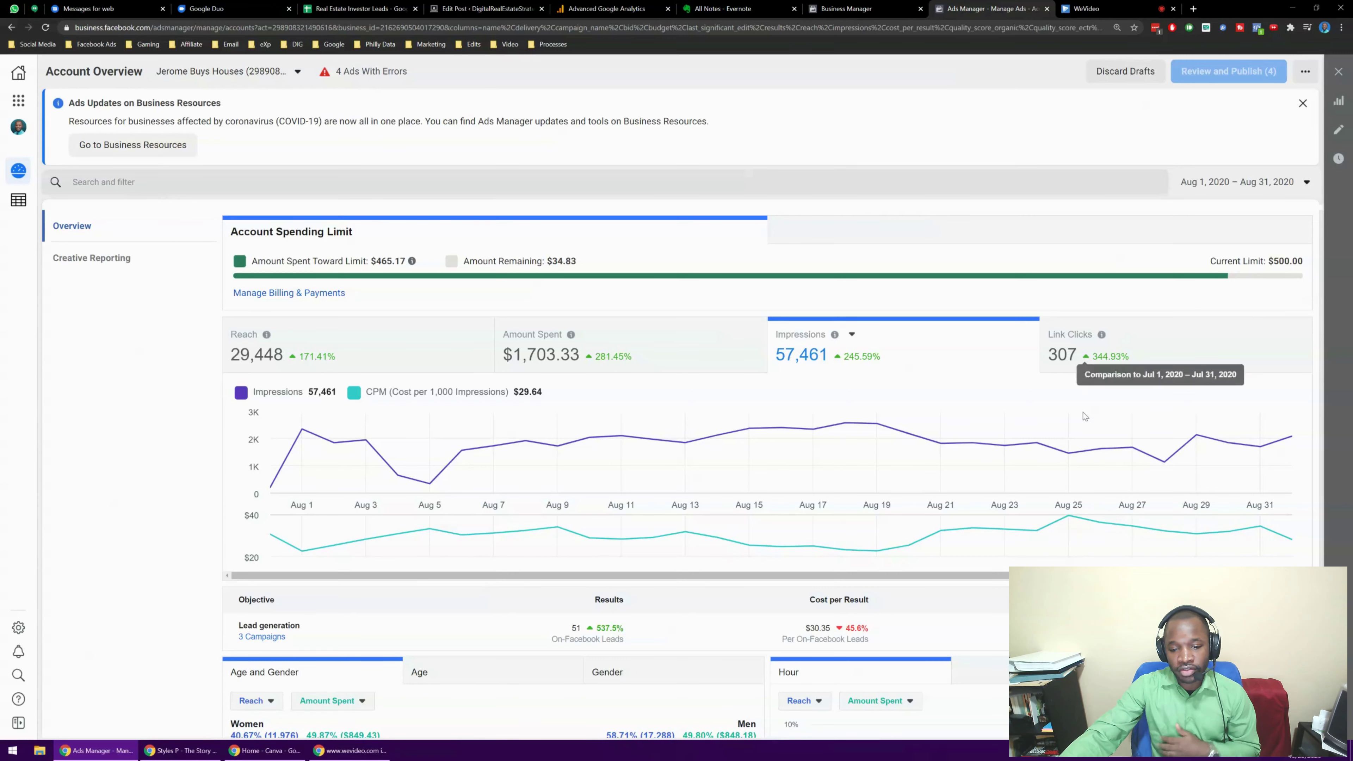
Step: Scroll past the Age and Gender and Hour charts to the Location map and account table
scroll(1033, 443, "down", 4)
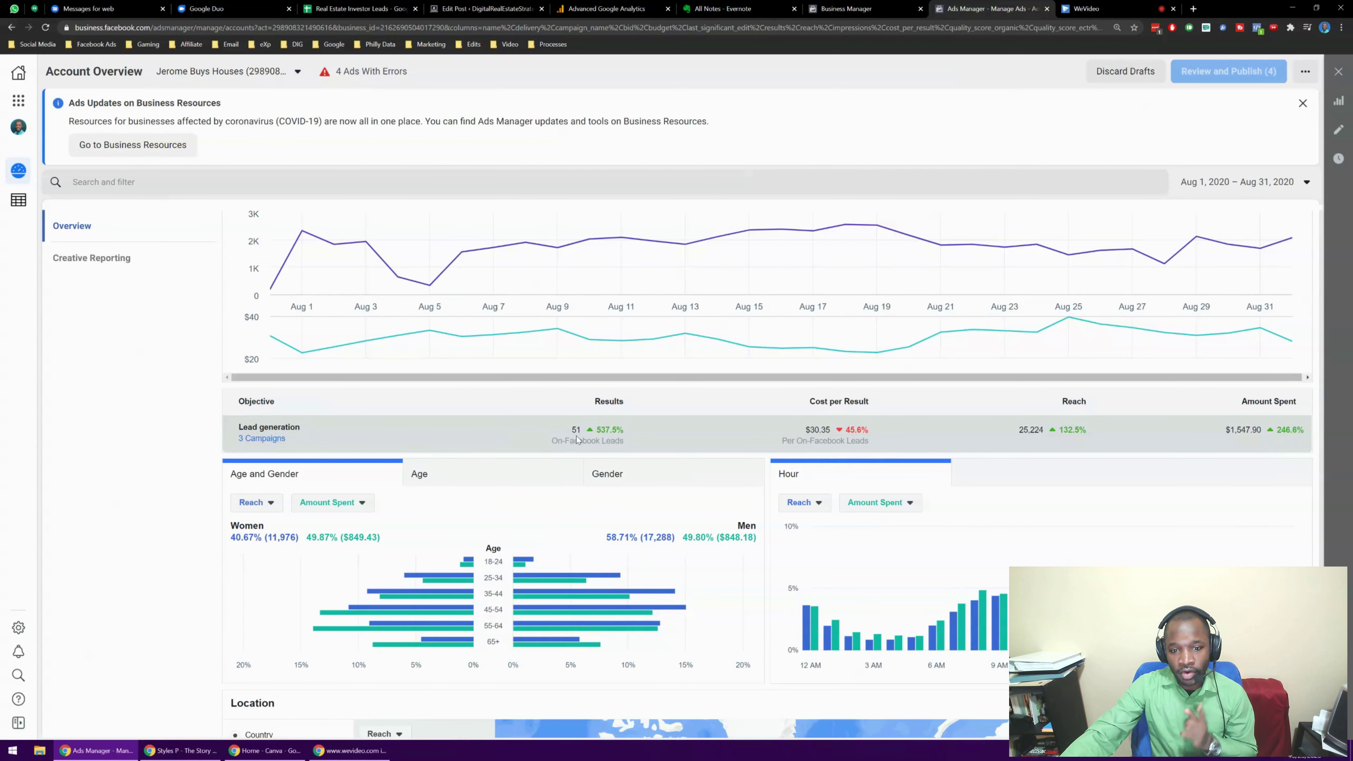
scroll(577, 439, "up", 3)
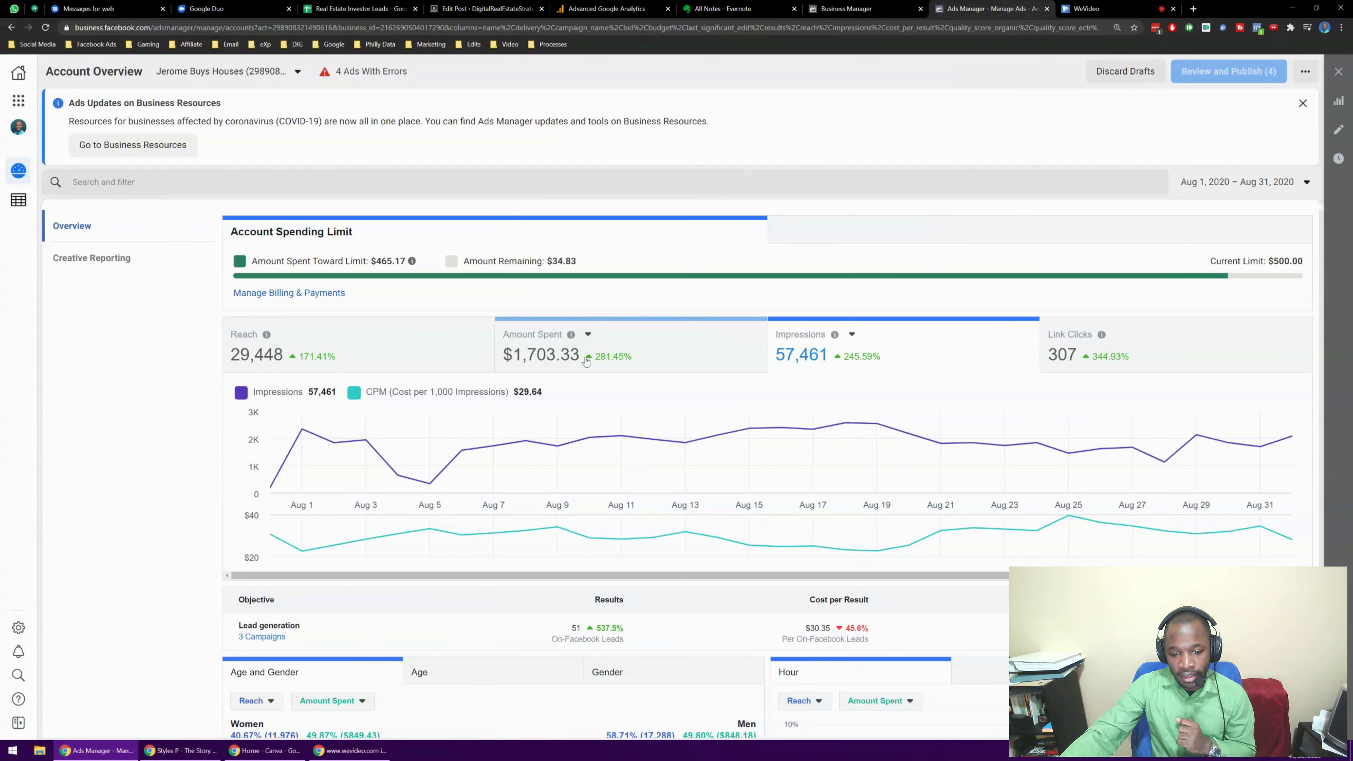
scroll(581, 373, "down", 3)
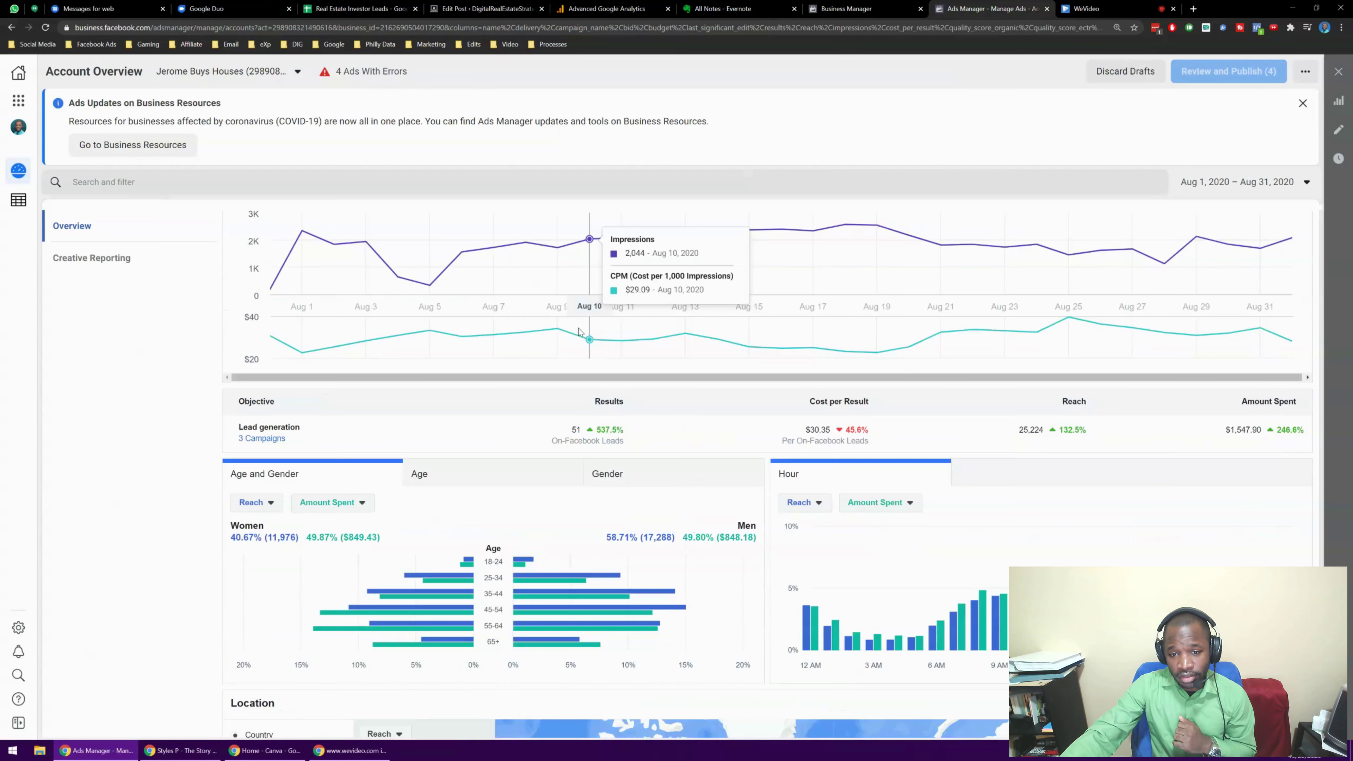
scroll(583, 374, "up", 3)
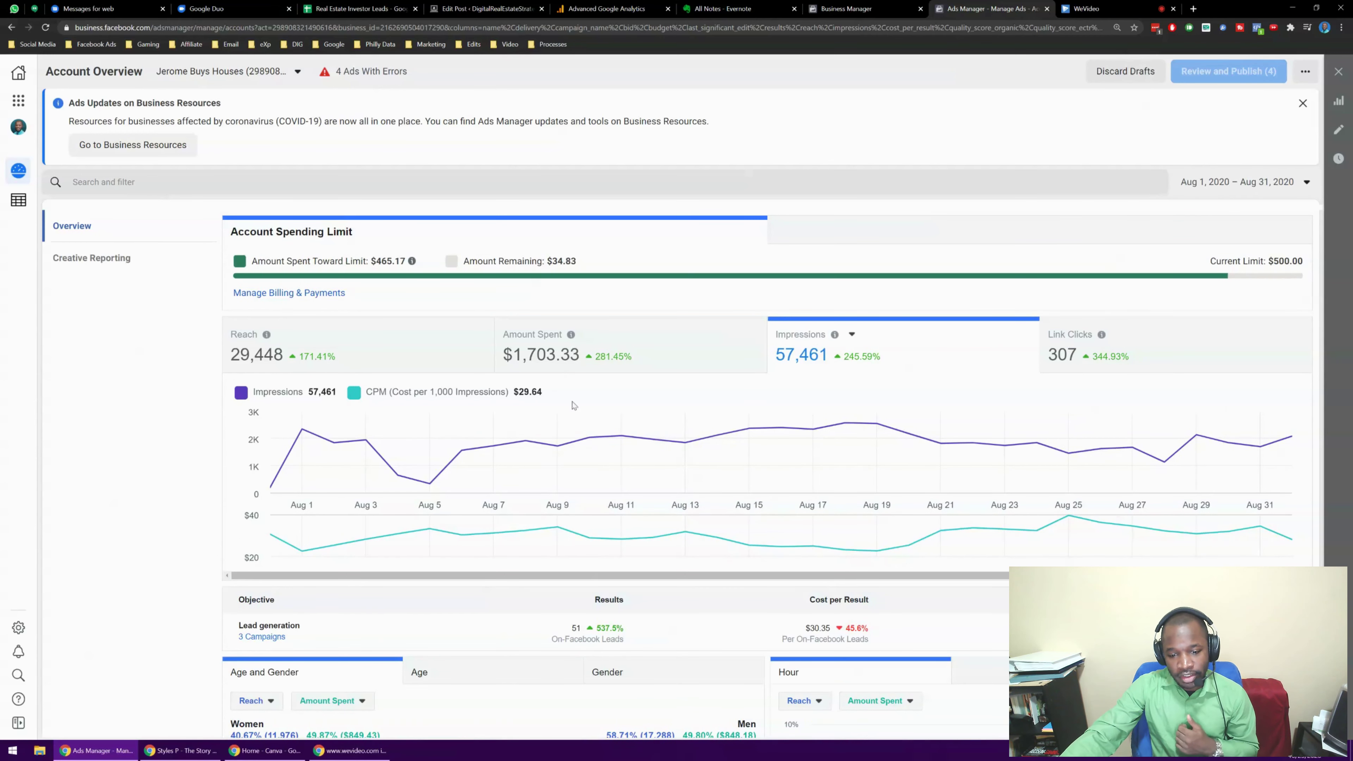
scroll(612, 400, "down", 3)
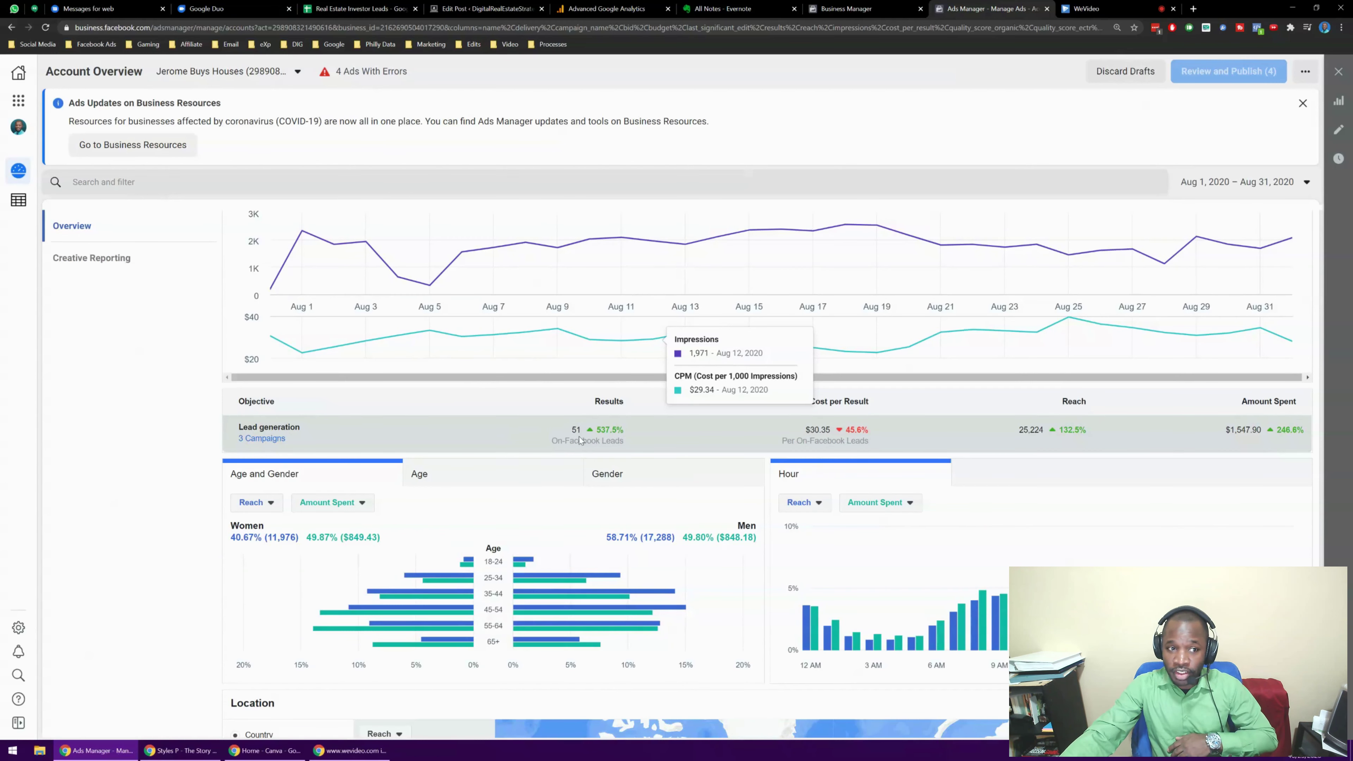
scroll(581, 440, "down", 2)
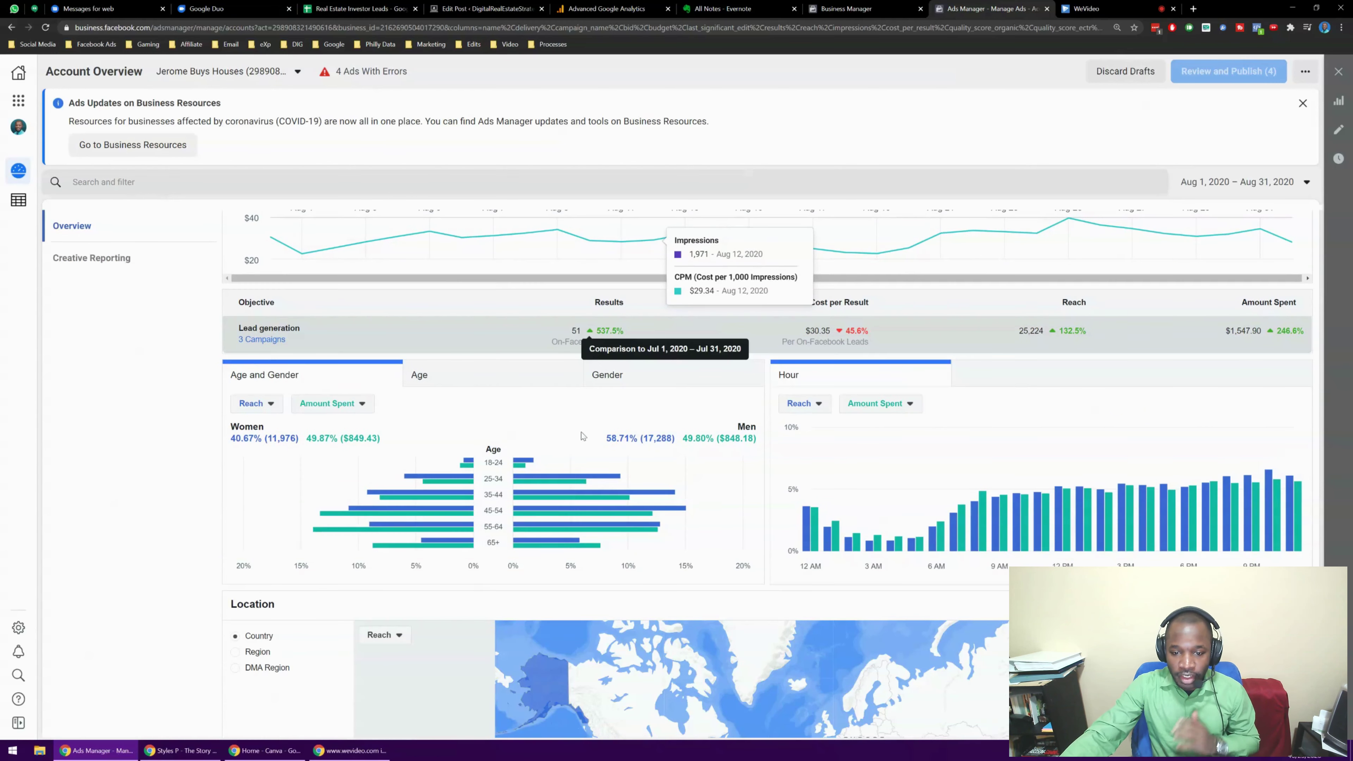
scroll(570, 346, "down", 2)
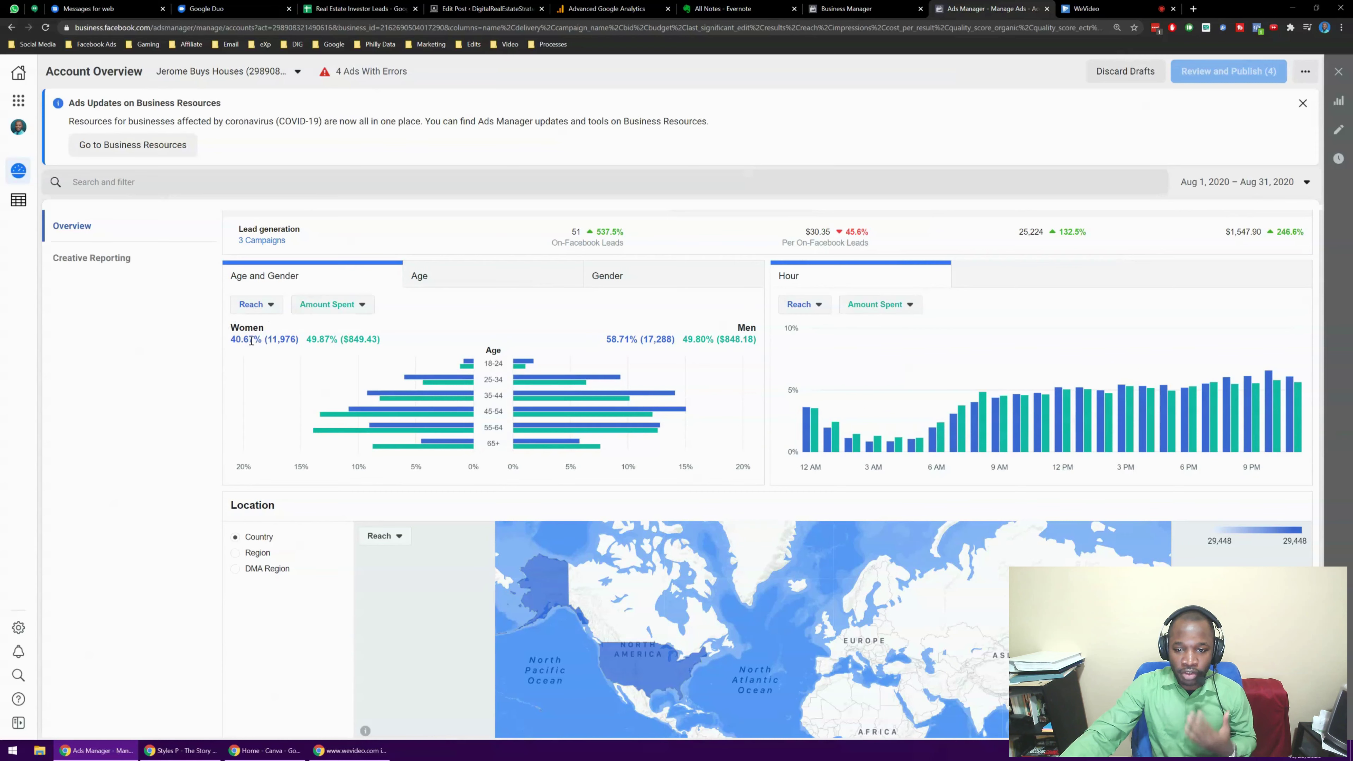
scroll(752, 334, "down", 5)
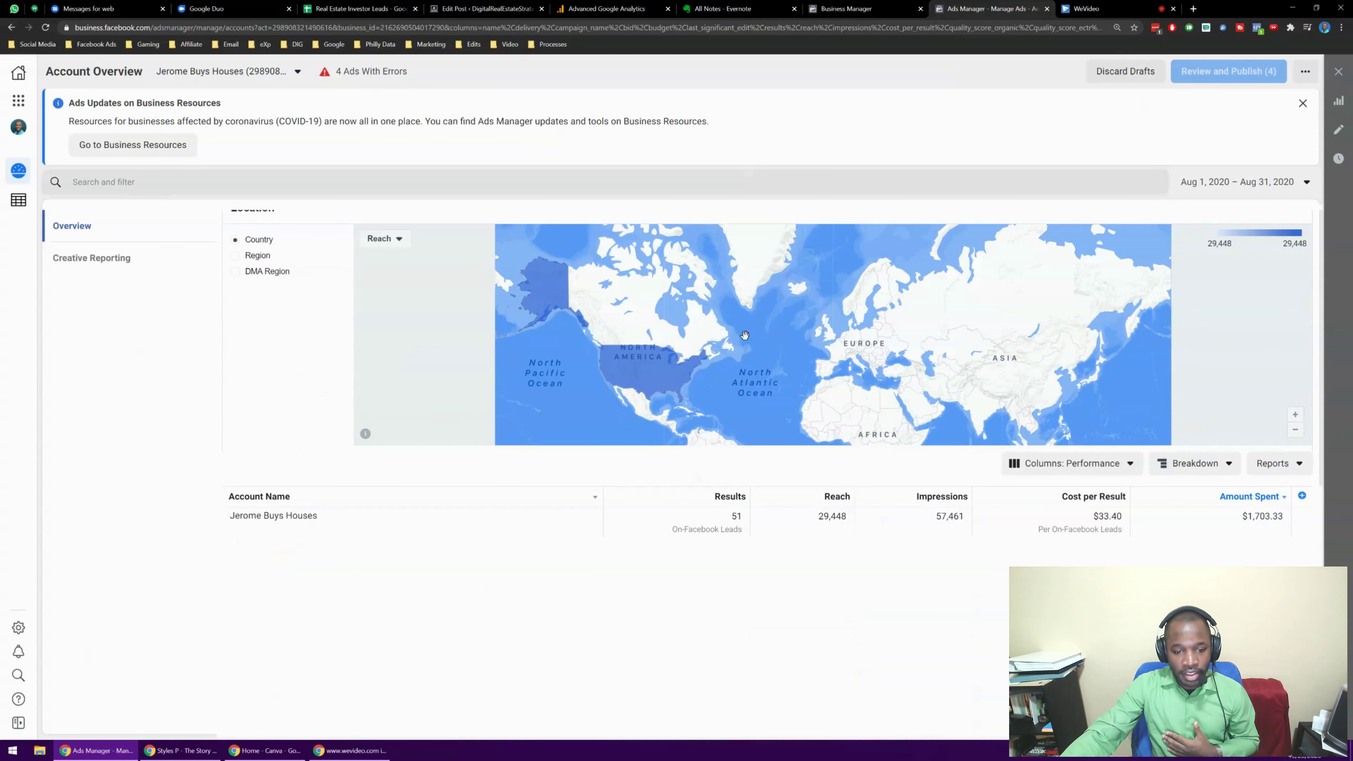
scroll(448, 468, "up", 2)
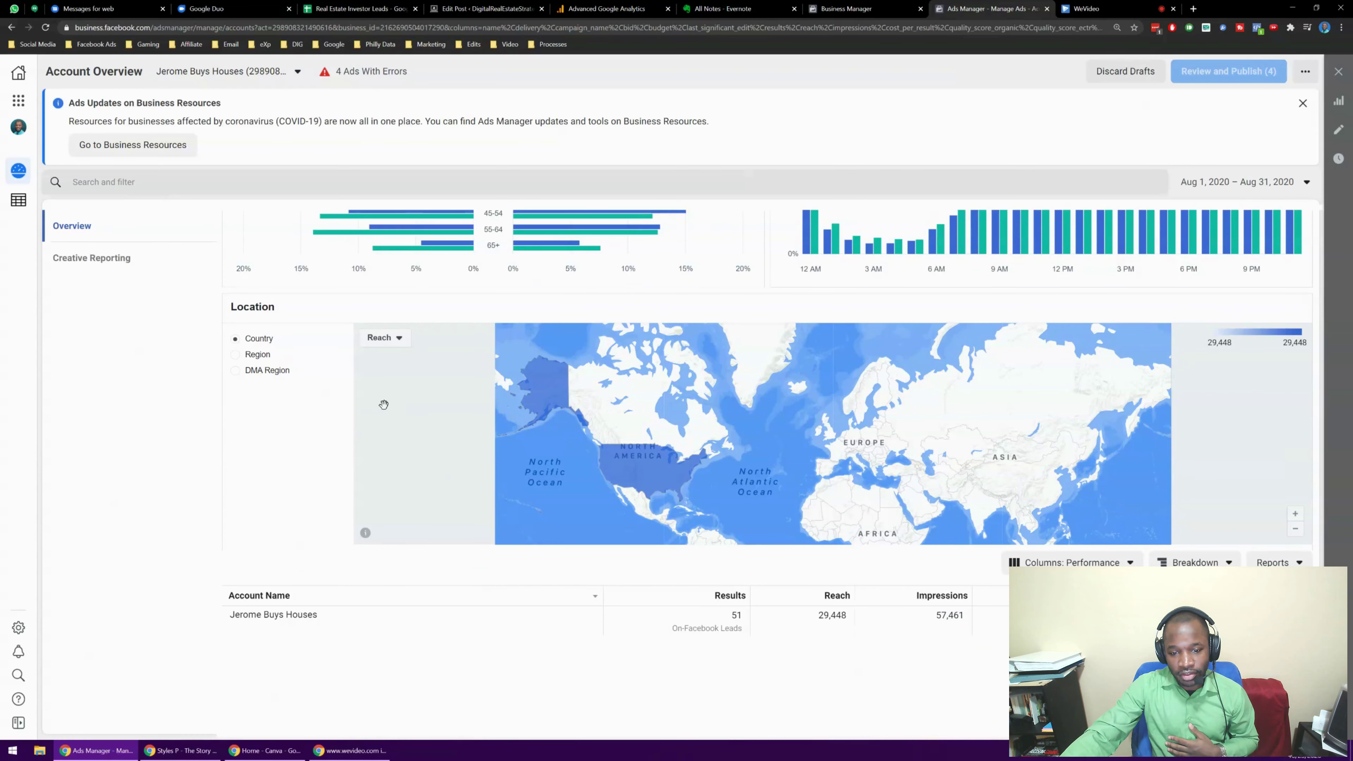
scroll(383, 410, "down", 2)
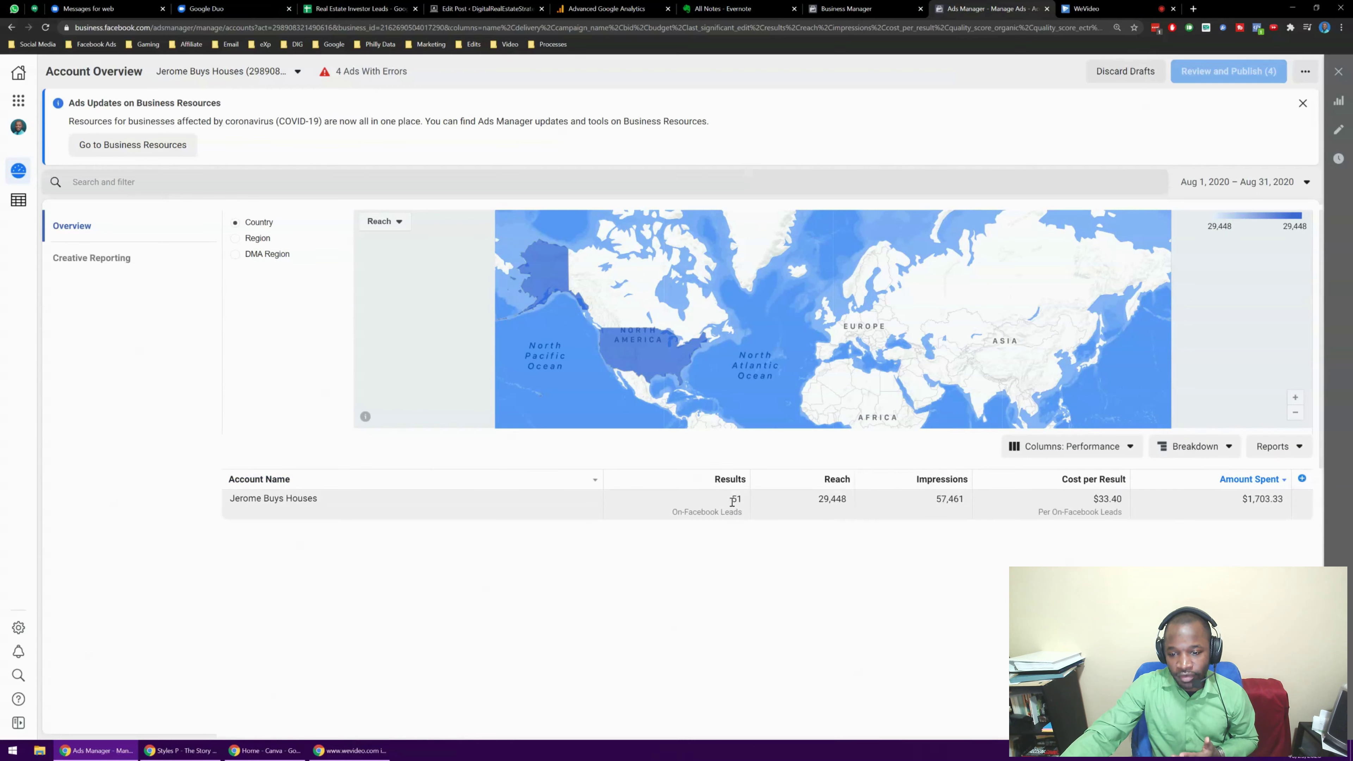
Step: Highlight the account row's Reach 29,448, Impressions 57,461 and Cost per Result $33.40
double_click(829, 503)
double_click(949, 500)
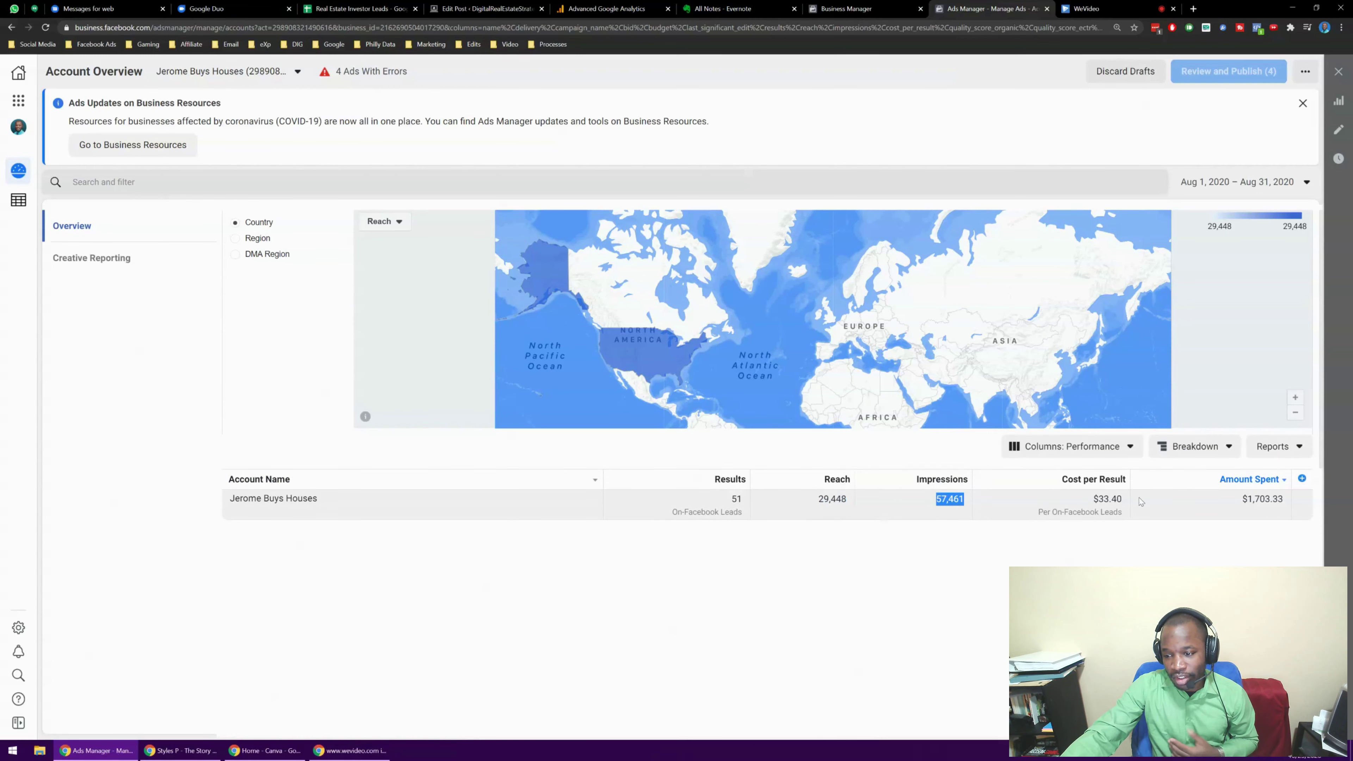
double_click(1108, 500)
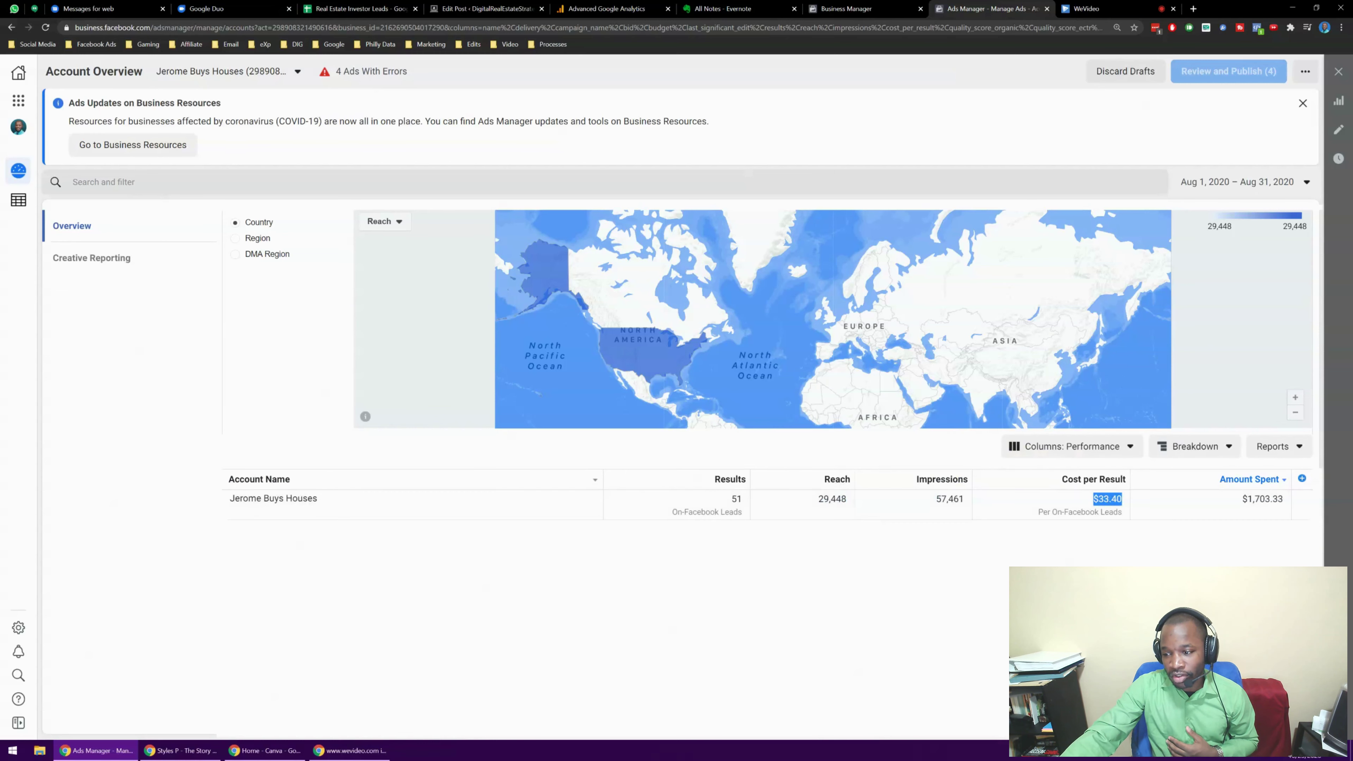
left_click(1097, 498)
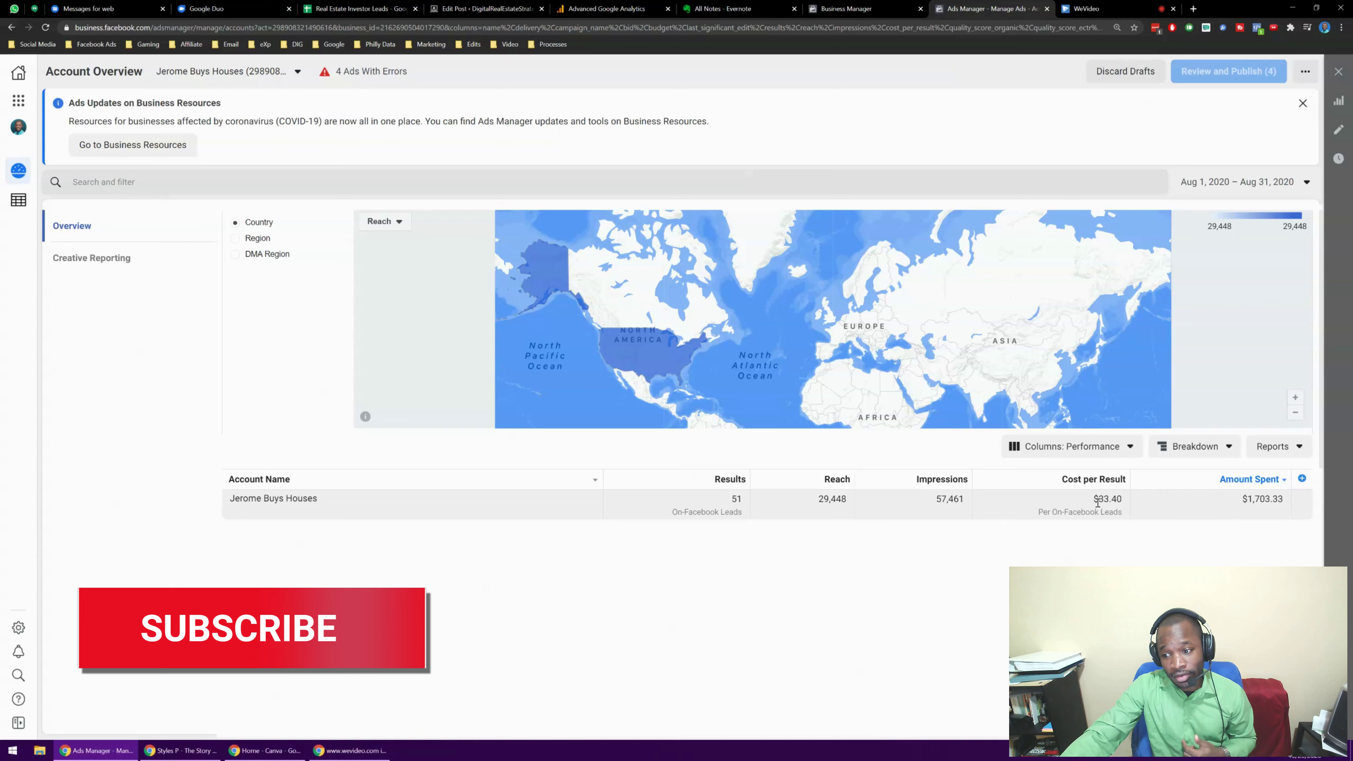
left_click_drag(1092, 500, 1121, 499)
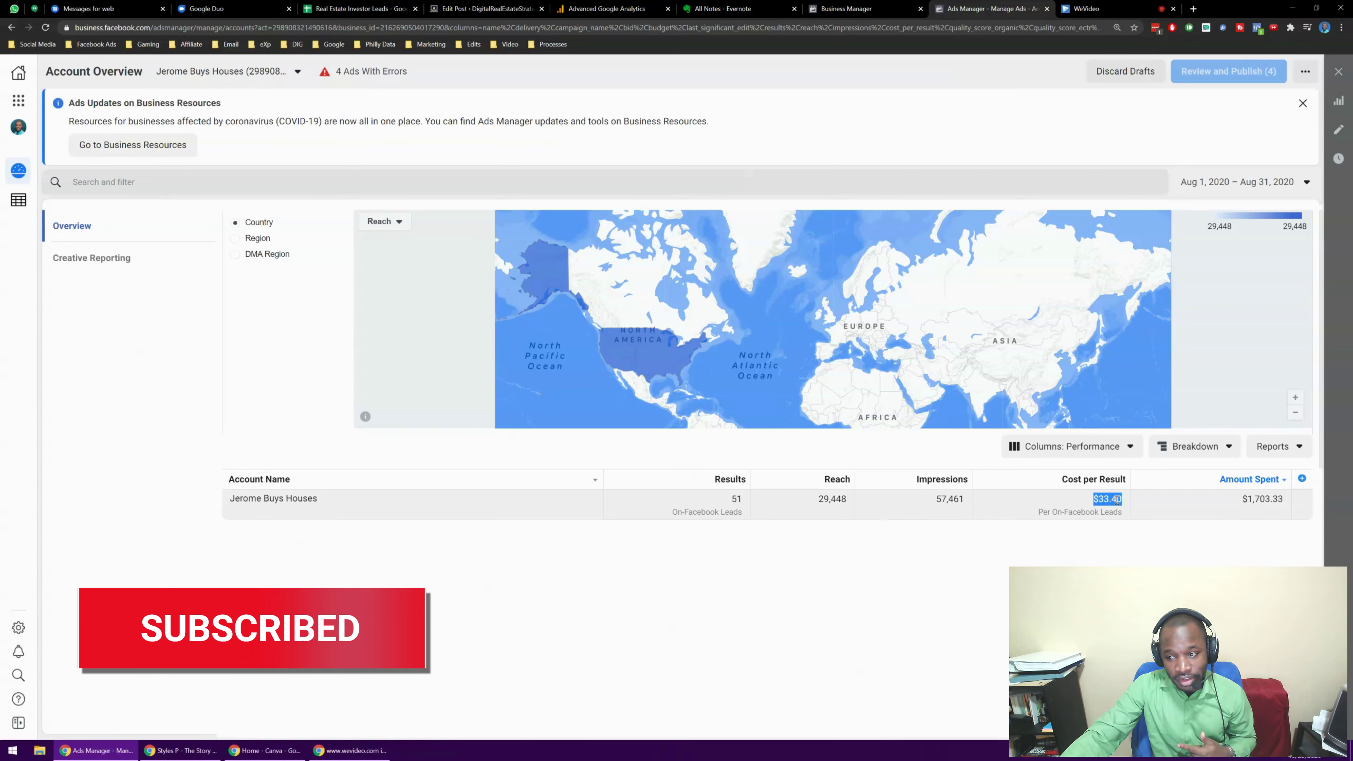
left_click(1084, 508)
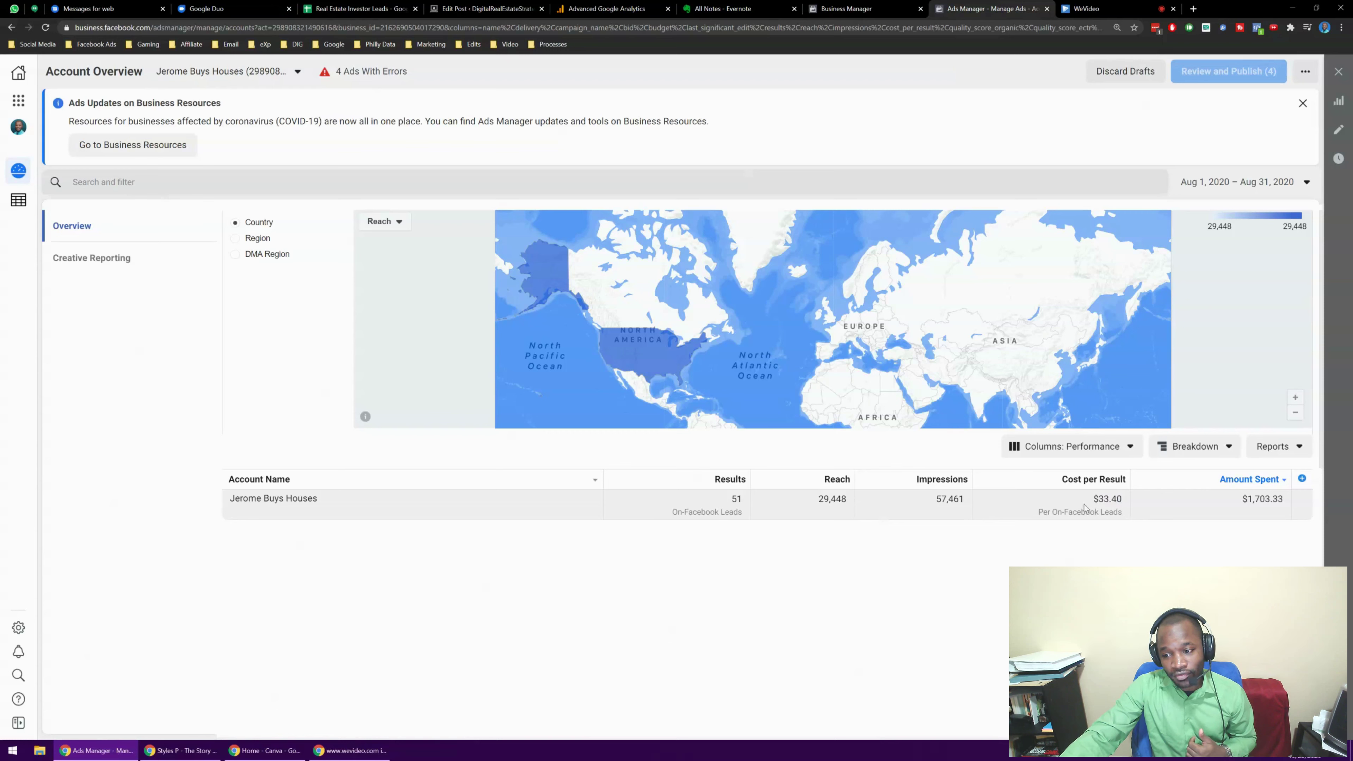
left_click_drag(1091, 501, 1120, 496)
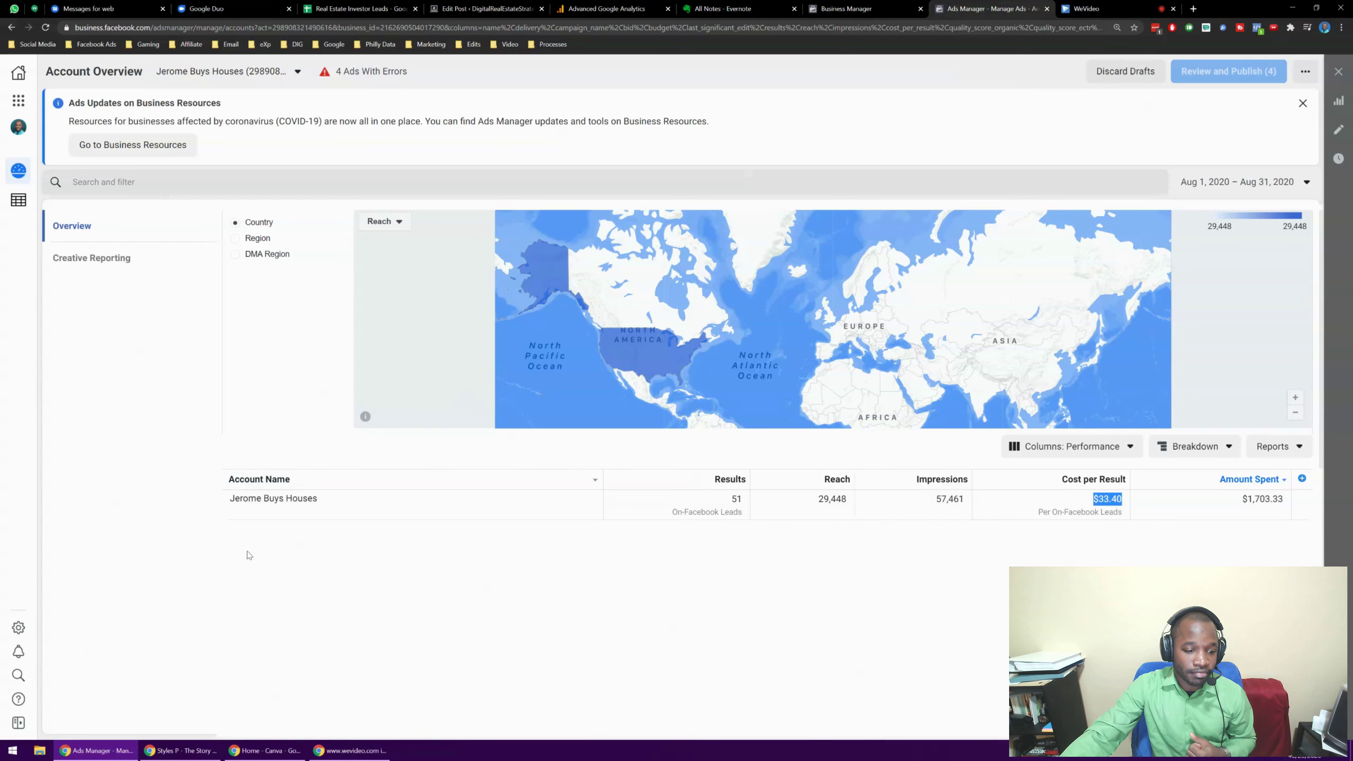
Step: Return to the spending limit and Impressions chart, then open a new browser tab
scroll(146, 541, "up", 15)
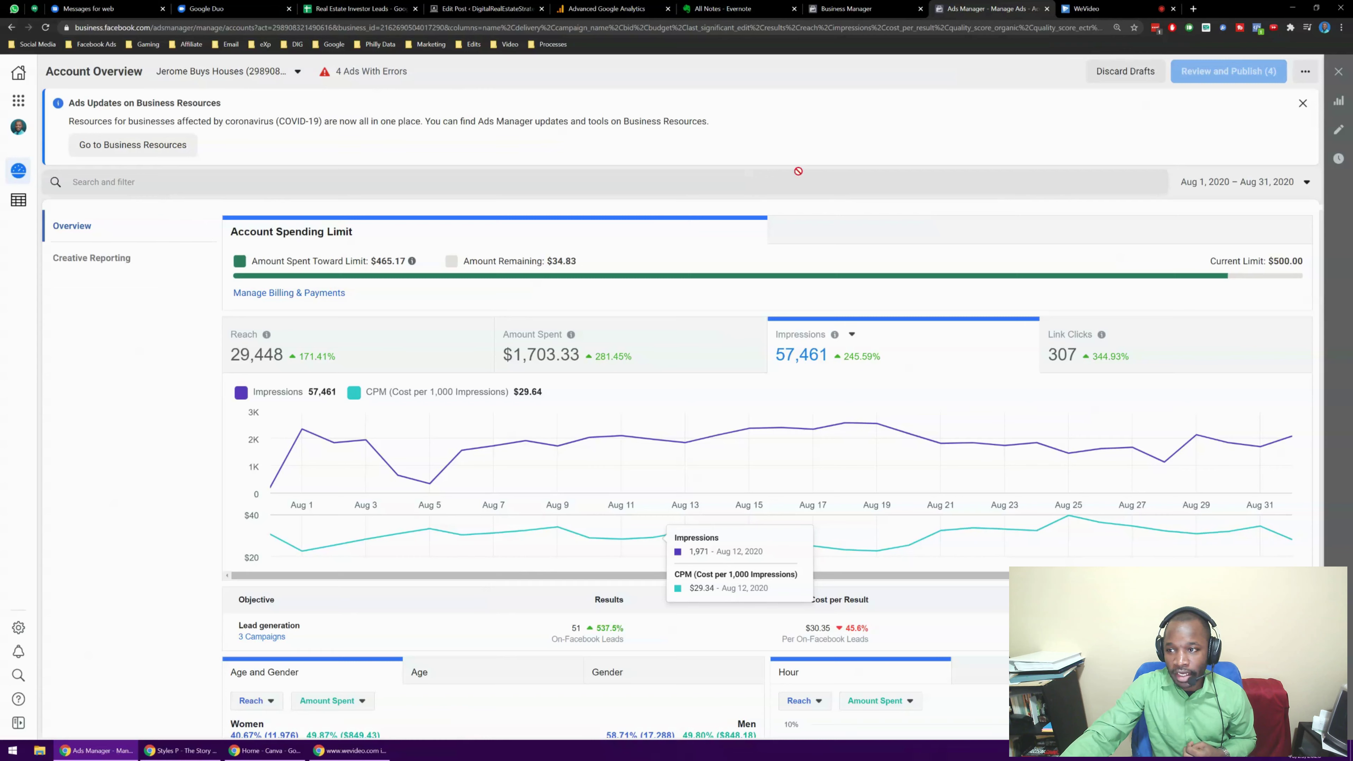
scroll(506, 313, "down", 3)
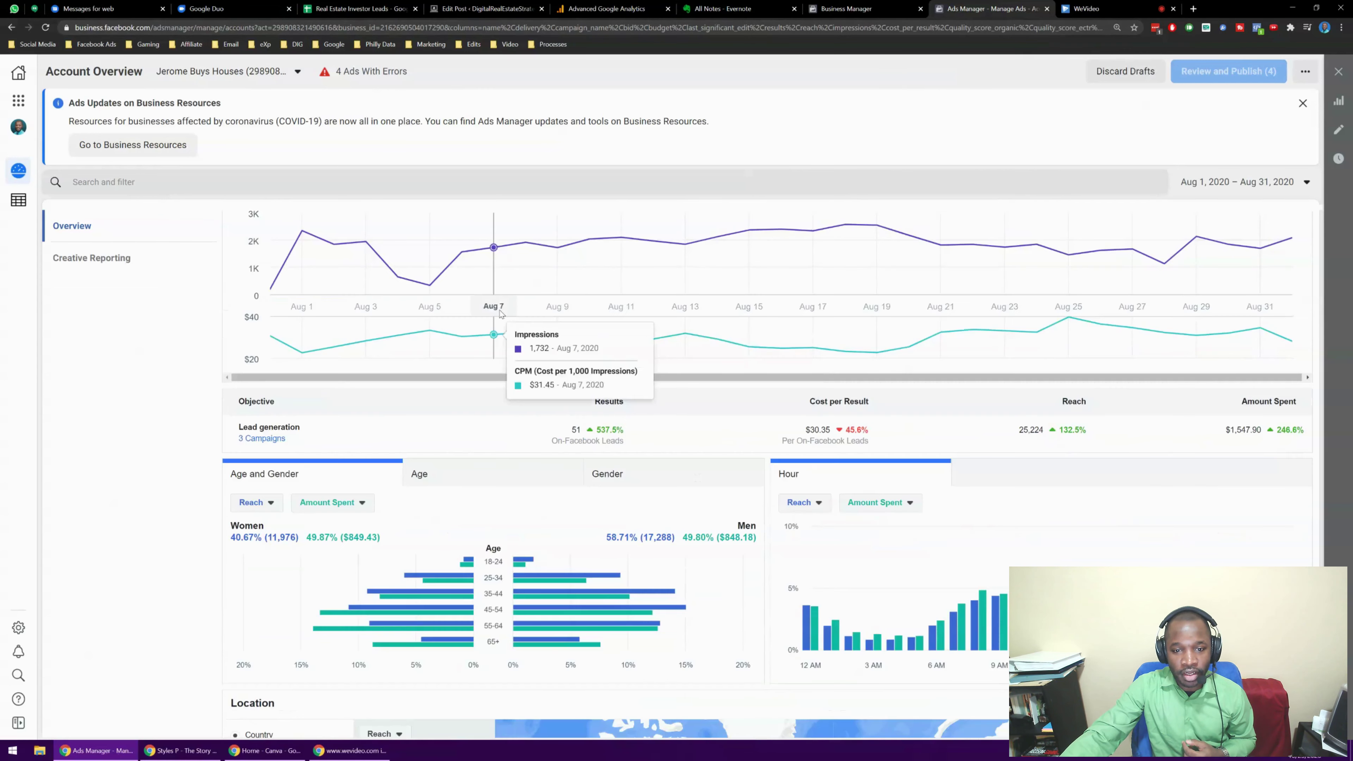
scroll(506, 313, "up", 3)
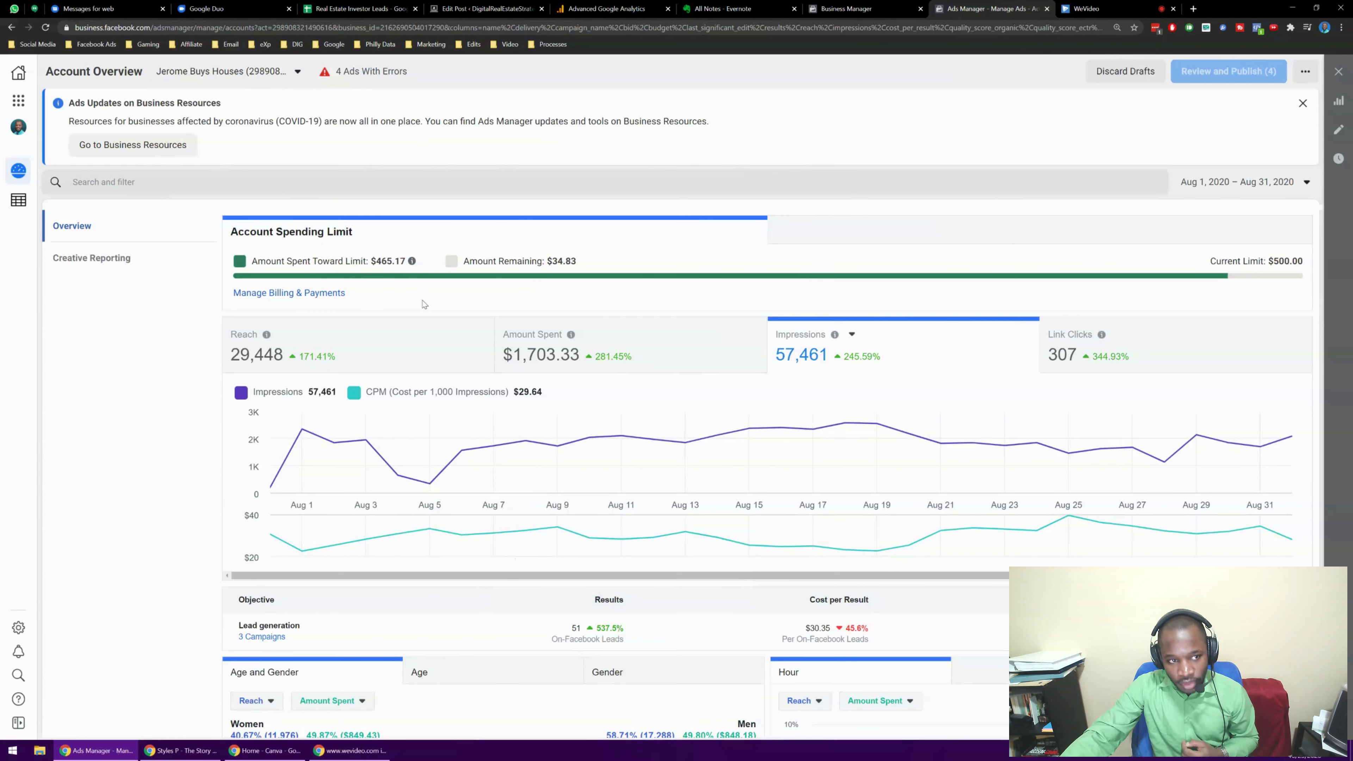
left_click(1193, 9)
Step: Load facebook.com in the new tab, browse the news feed, then return to Ads Manager
type("facebook.com")
key("Return")
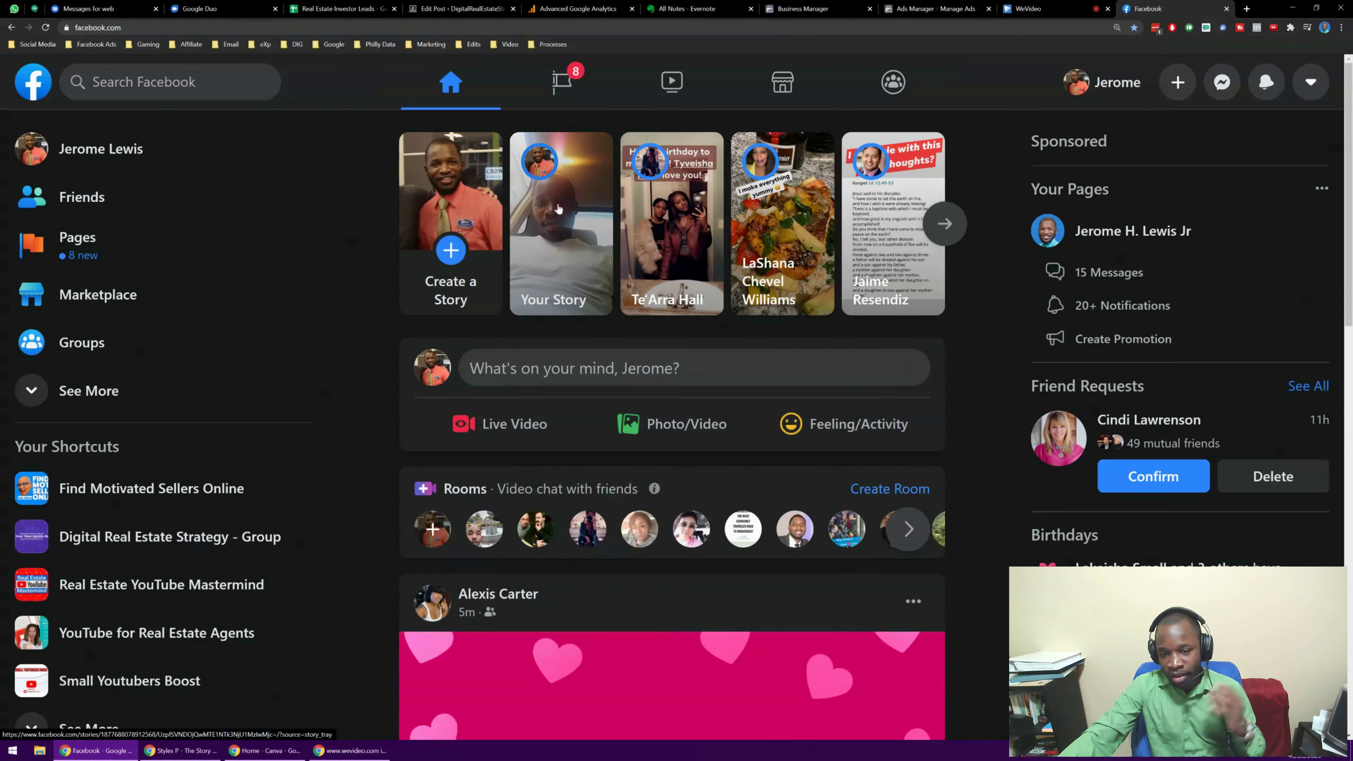
scroll(559, 234, "down", 10)
scroll(565, 223, "down", 15)
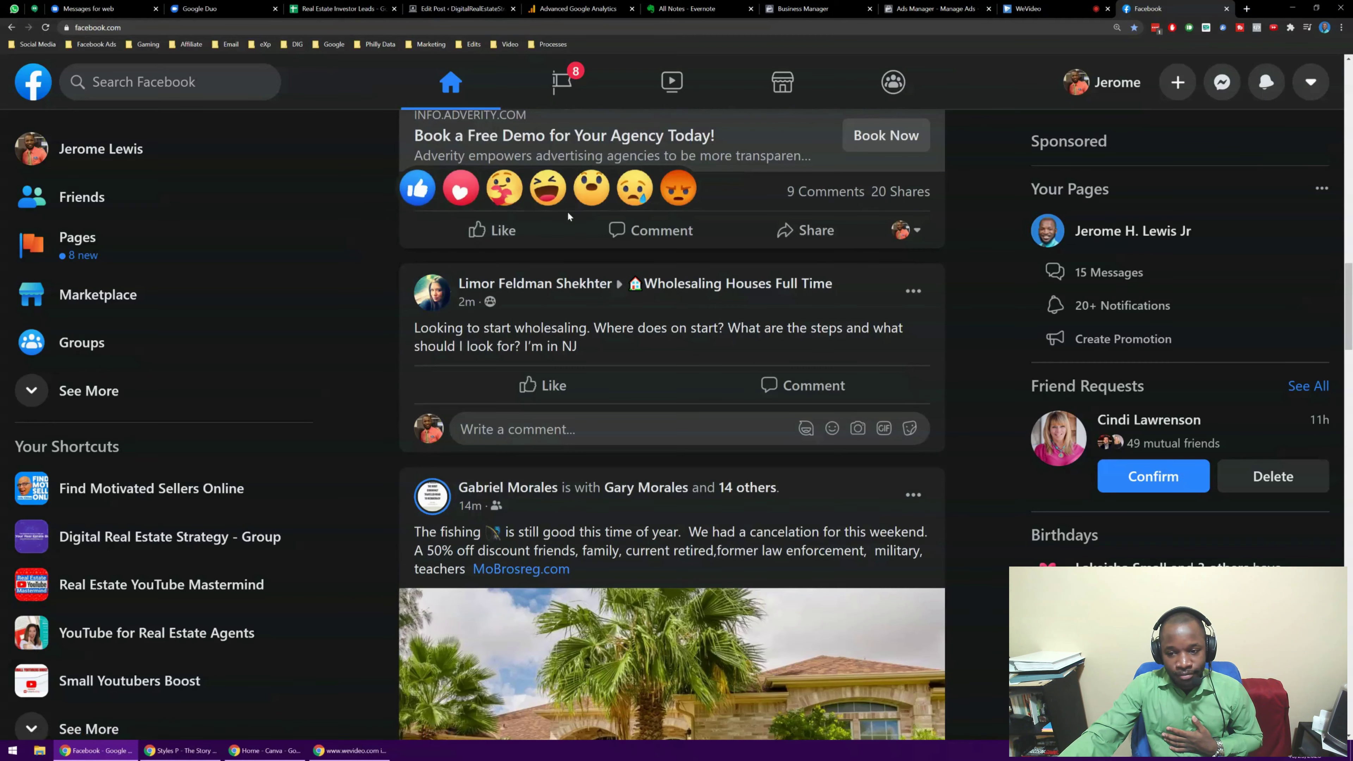
scroll(569, 213, "down", 3)
scroll(568, 214, "down", 13)
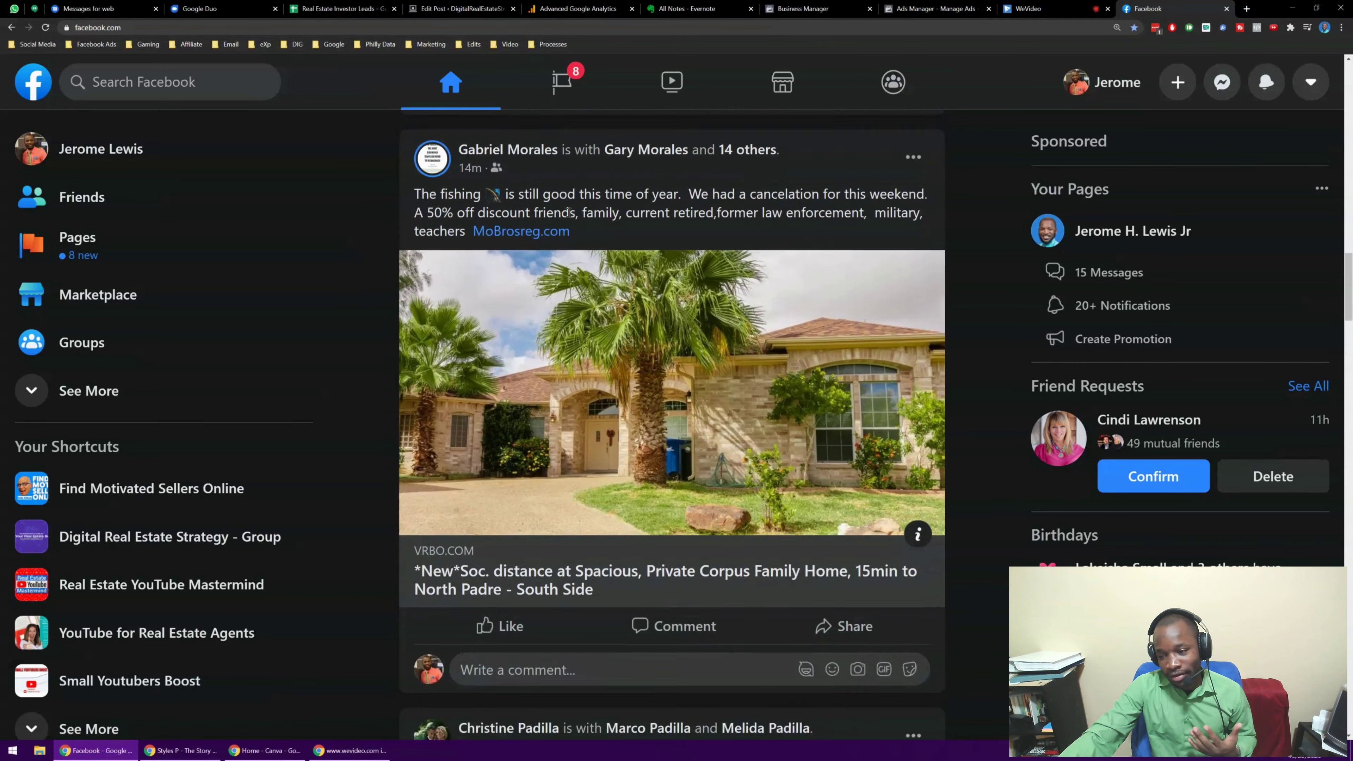
scroll(568, 216, "down", 17)
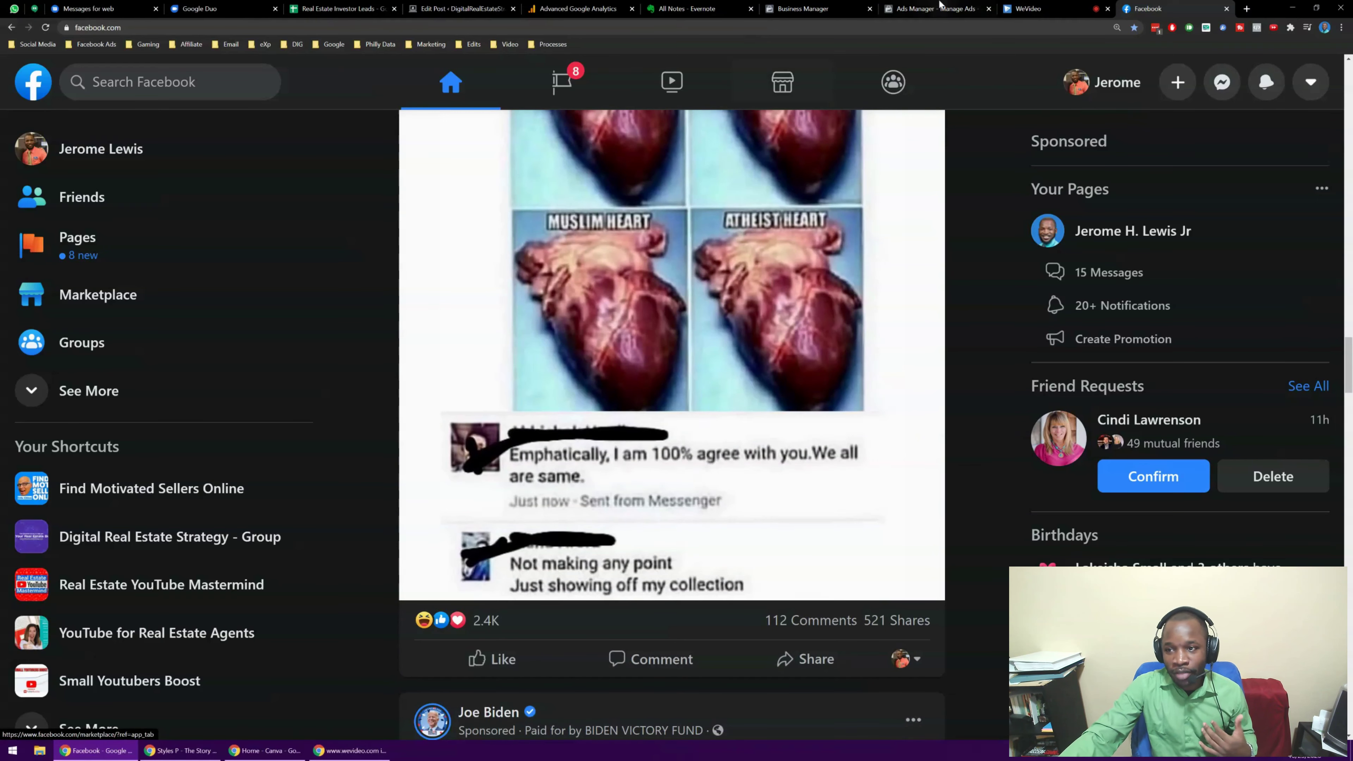
left_click(924, 10)
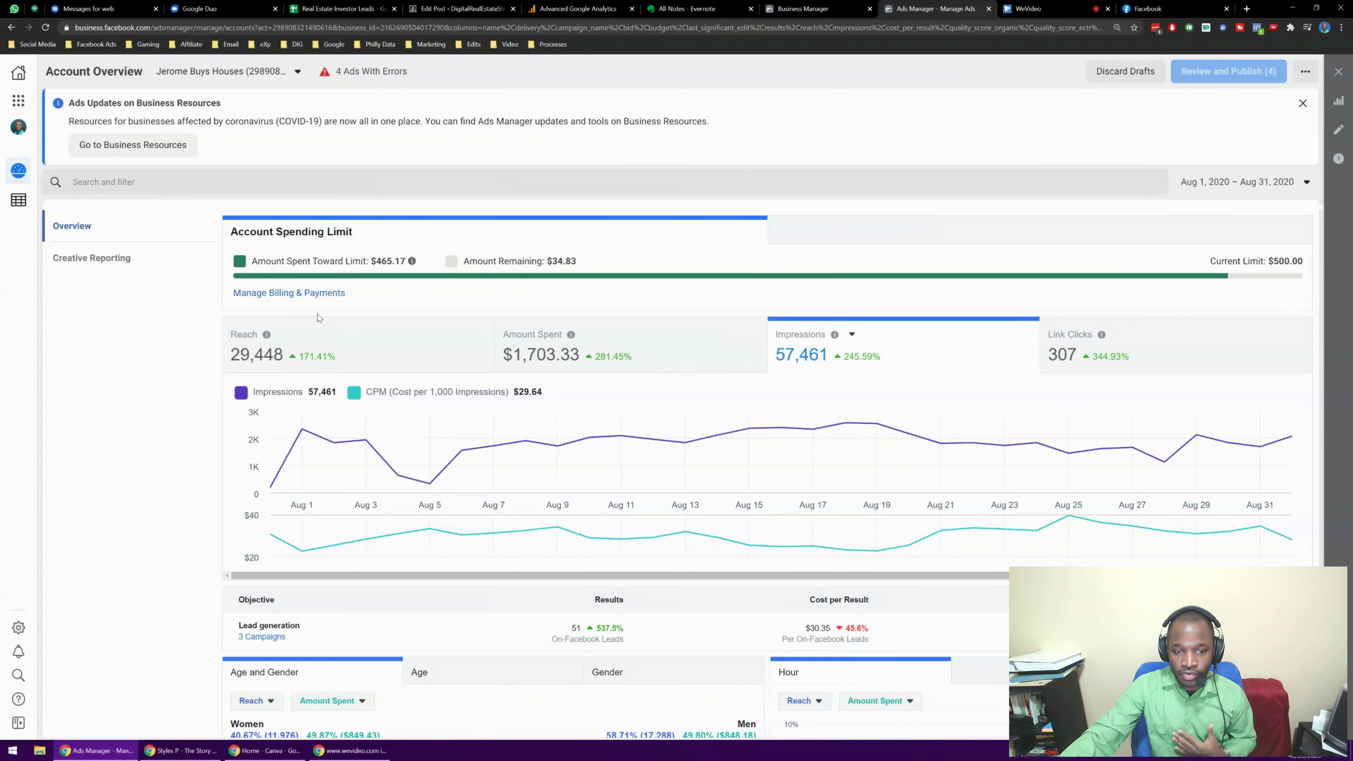
Step: Scroll down to the Age and Gender breakdown showing men at 58.71% of reach
scroll(321, 308, "down", 5)
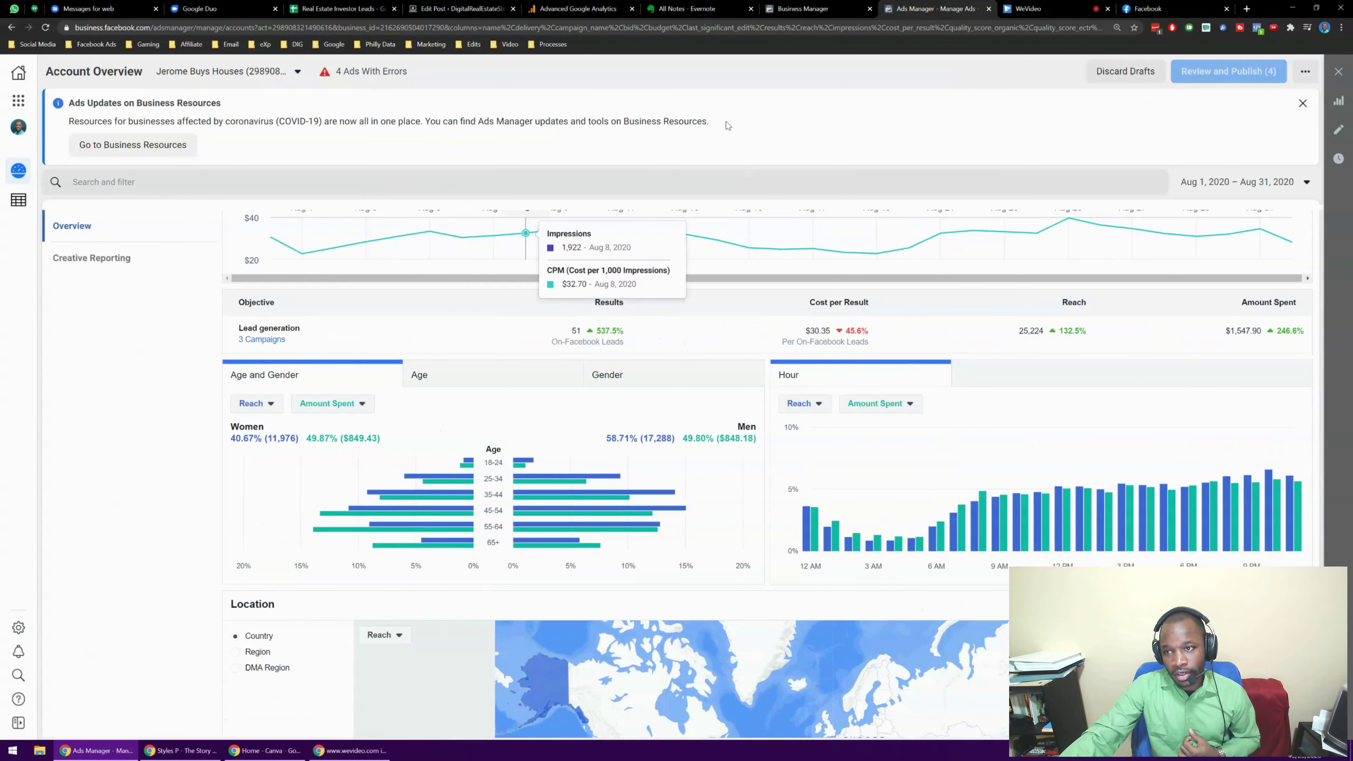